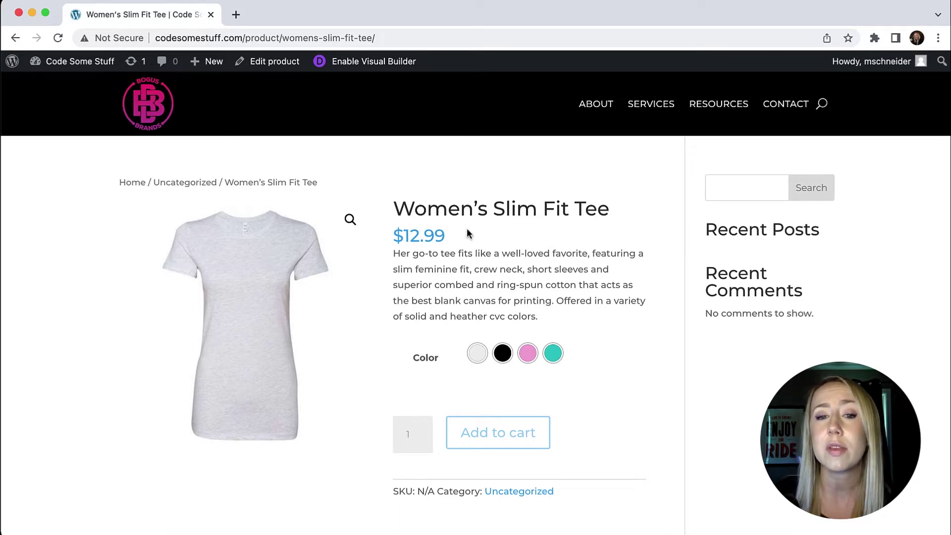
# Preview the Ash colour swatch on the product page, then go to the admin dashboard.
pyautogui.click(477, 353)
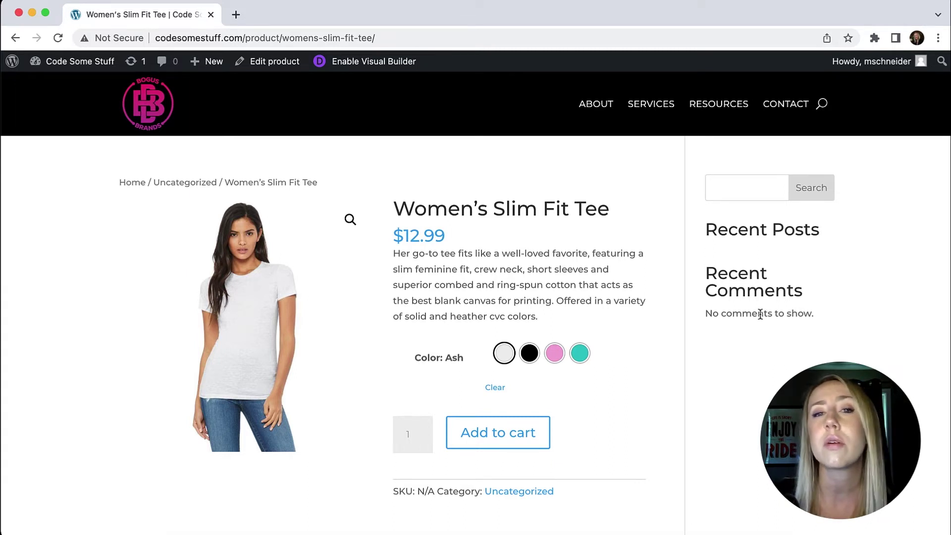
pyautogui.moveTo(79, 63)
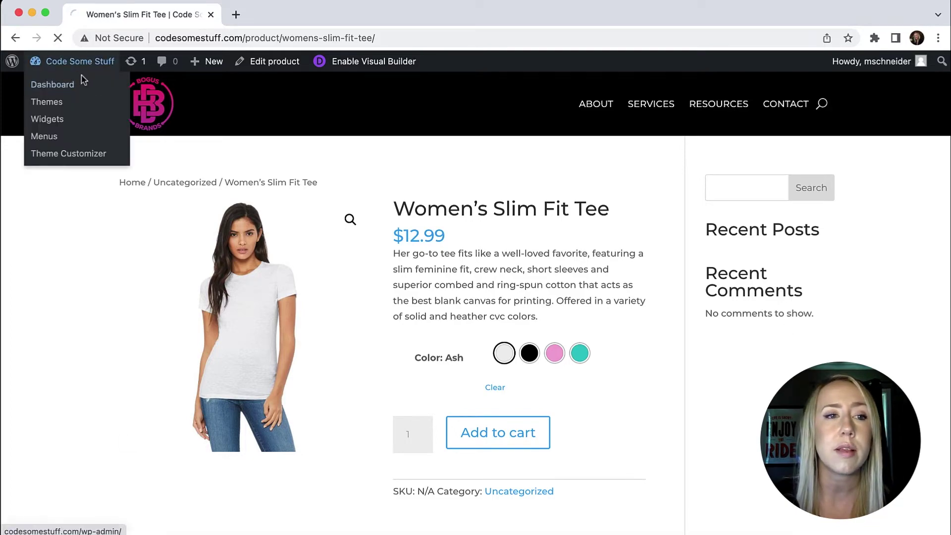
pyautogui.click(75, 80)
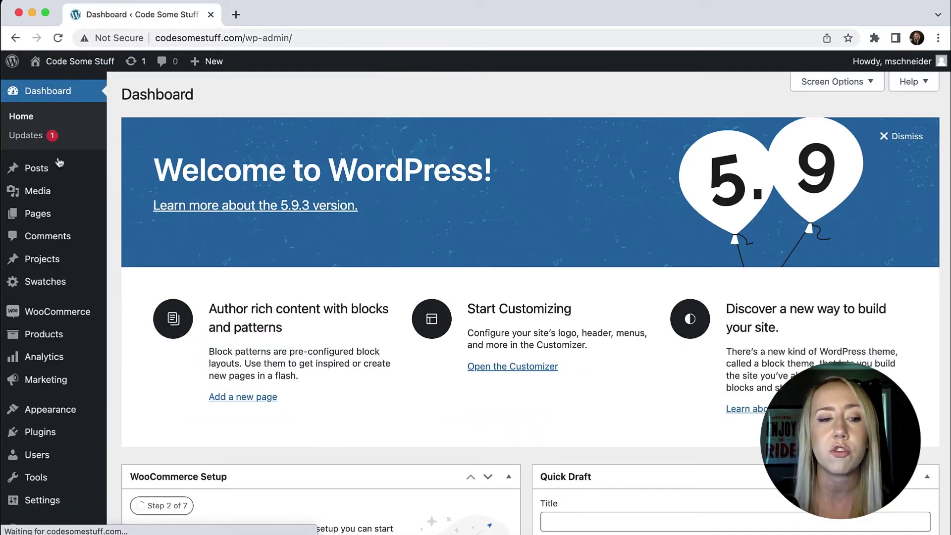
# Open Divi Theme Builder and start a new template.
pyautogui.scroll(-8, 40, 297)
pyautogui.moveTo(57, 480)
pyautogui.moveTo(41, 499)
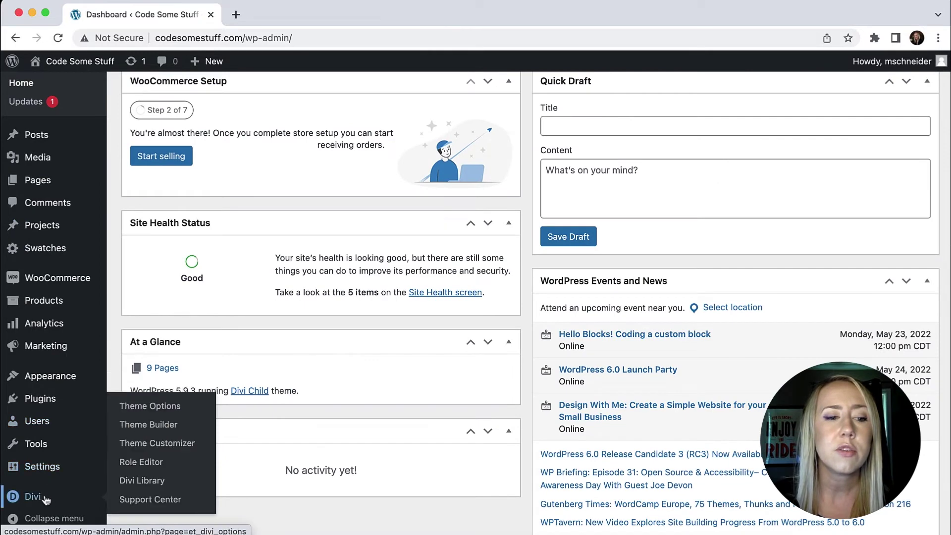
pyautogui.click(147, 448)
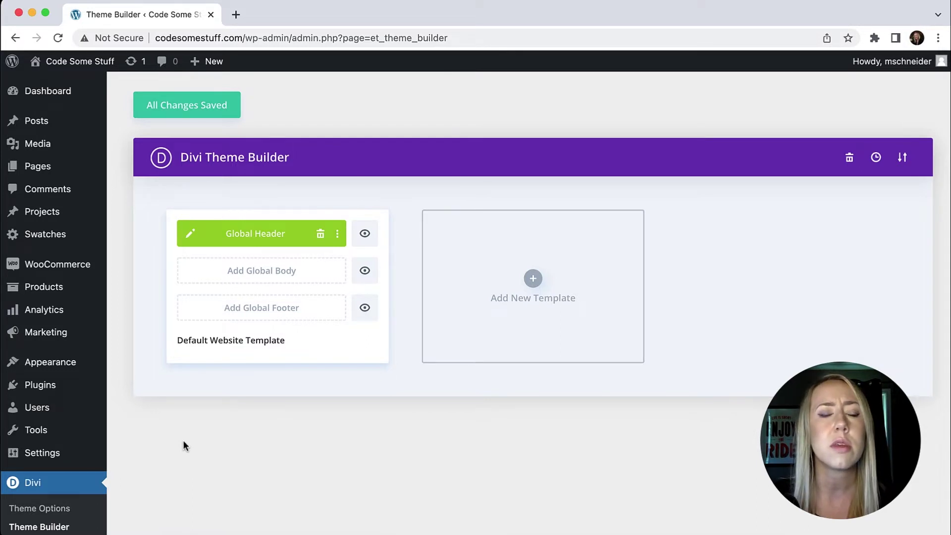
pyautogui.click(535, 281)
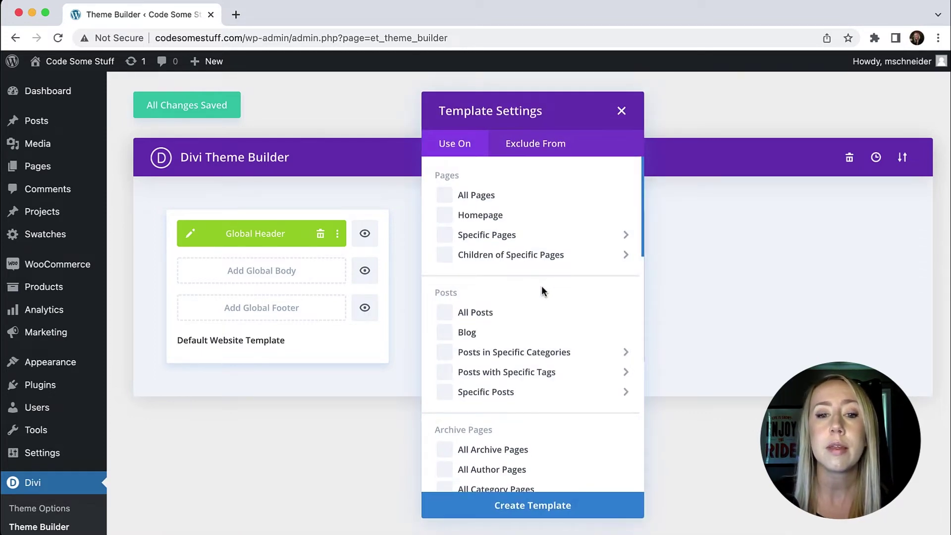
# Tick All Products under Use On and create the template.
pyautogui.scroll(-3, 542, 285)
pyautogui.moveTo(543, 291)
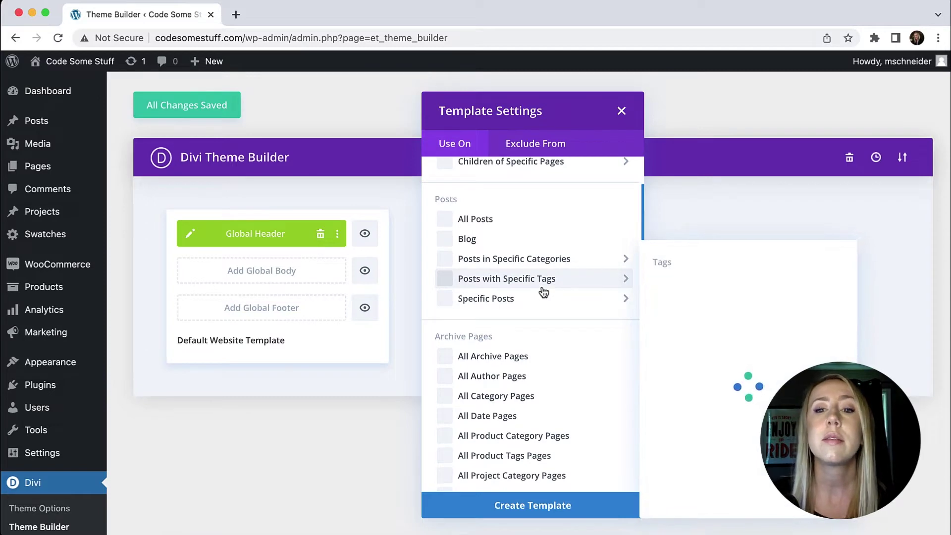
pyautogui.scroll(-3, 599, 332)
pyautogui.scroll(-2, 600, 334)
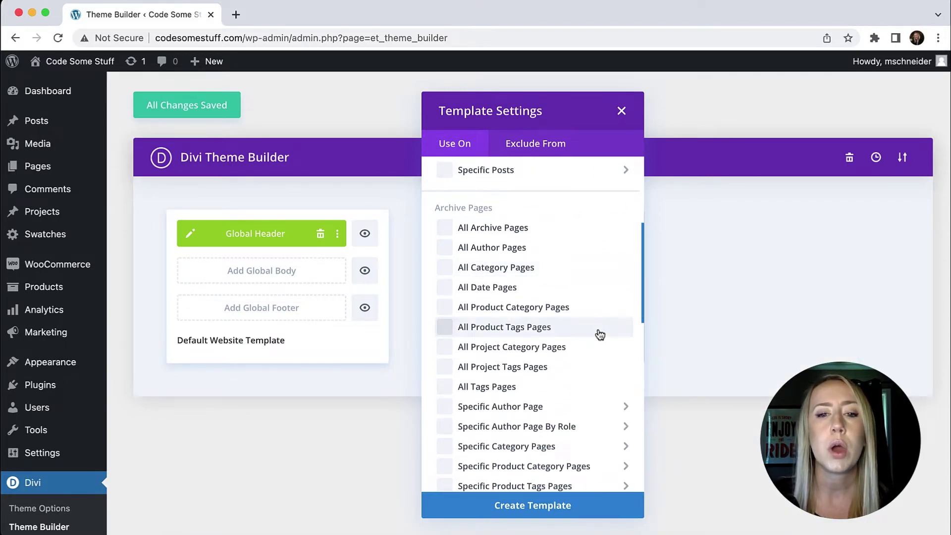
pyautogui.scroll(-4, 600, 335)
pyautogui.moveTo(600, 335)
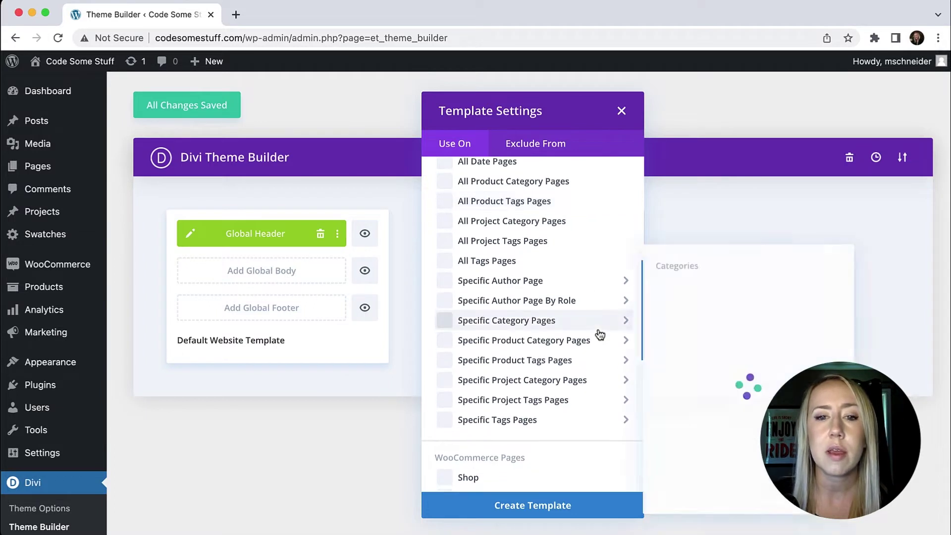
pyautogui.scroll(2, 595, 326)
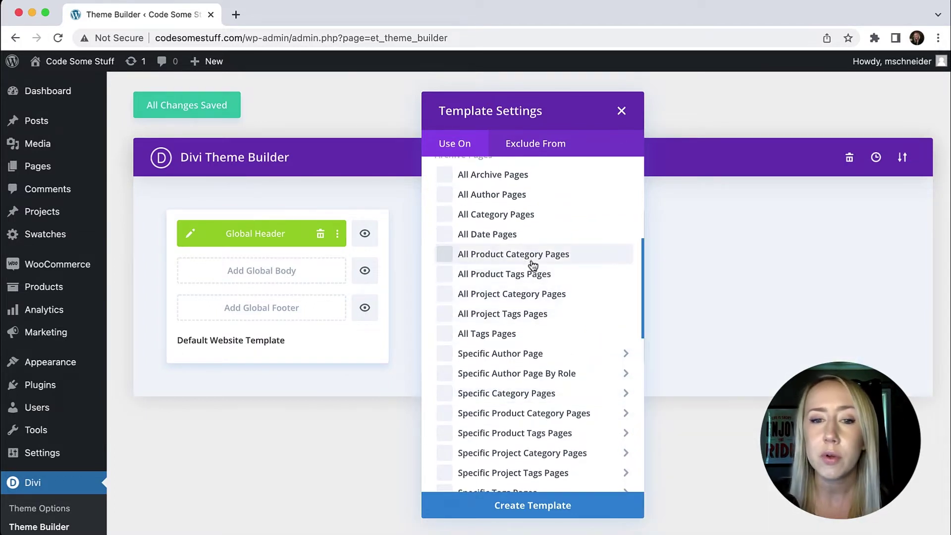
pyautogui.scroll(2, 575, 328)
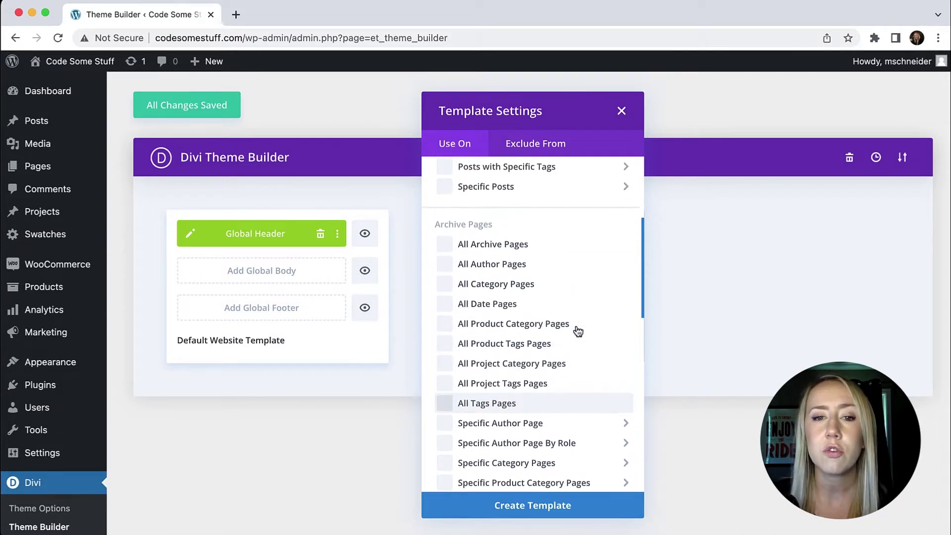
pyautogui.scroll(3, 577, 331)
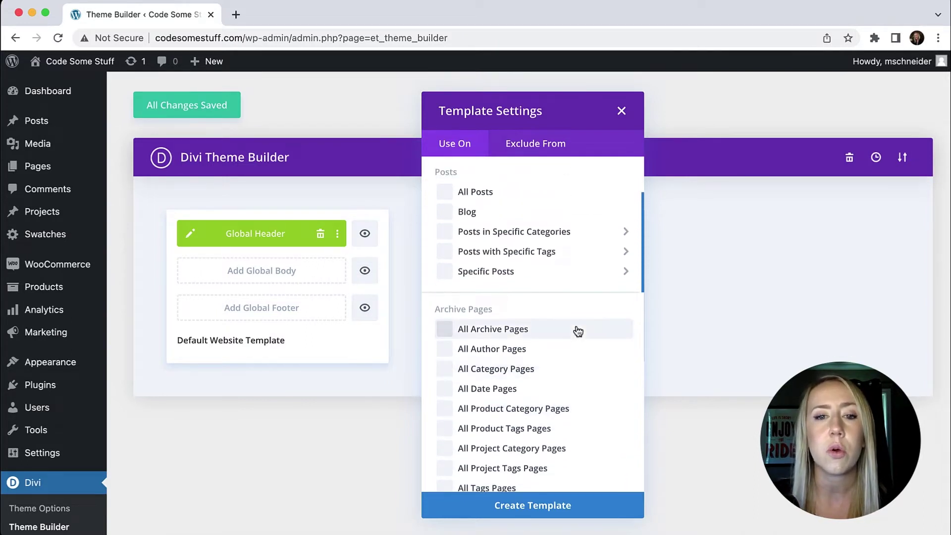
pyautogui.scroll(3, 625, 317)
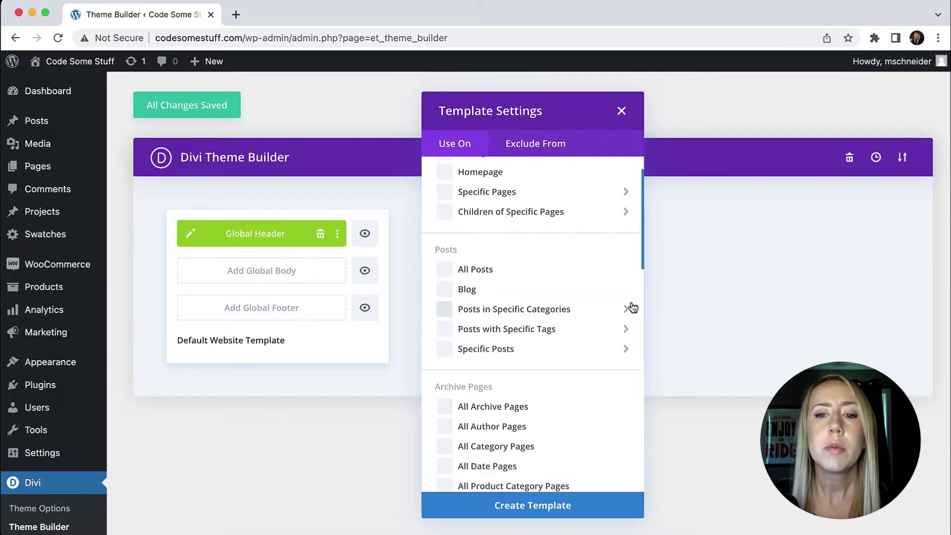
pyautogui.scroll(-20, 629, 307)
pyautogui.moveTo(504, 351)
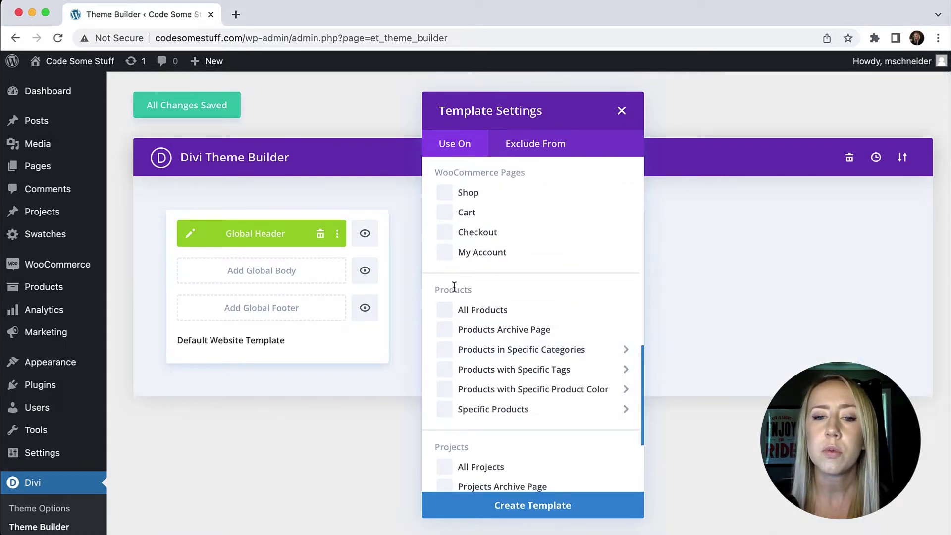
pyautogui.click(444, 311)
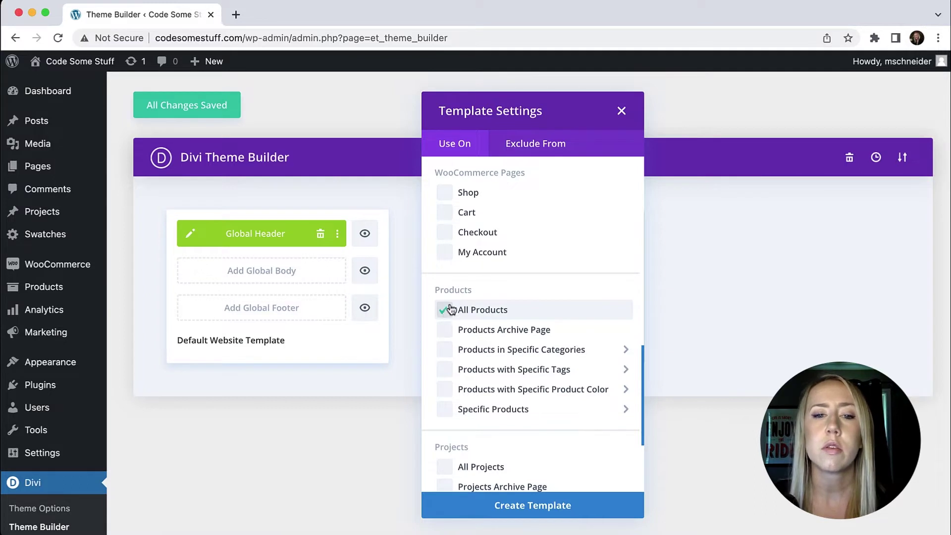
pyautogui.click(526, 505)
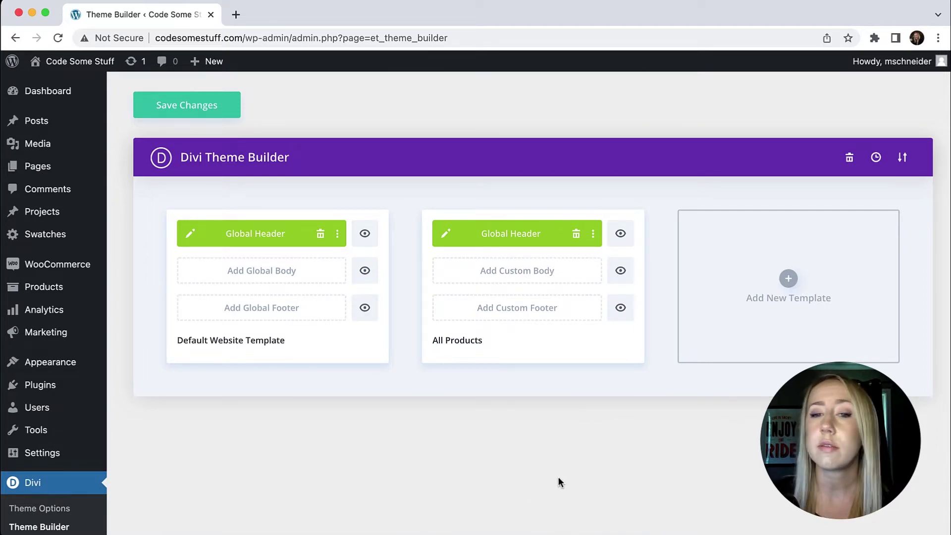
# Build a custom body from scratch for the All Products template and add a new row.
pyautogui.click(528, 276)
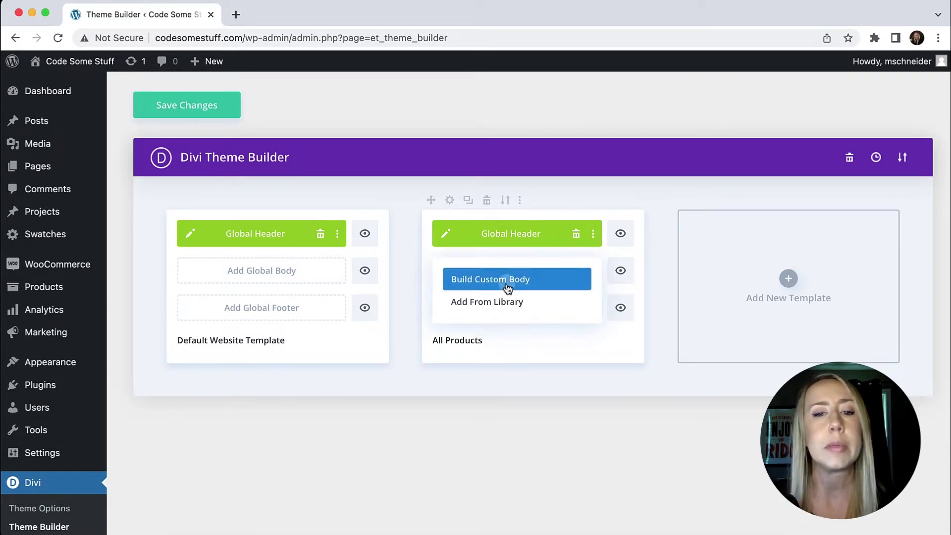
pyautogui.click(506, 280)
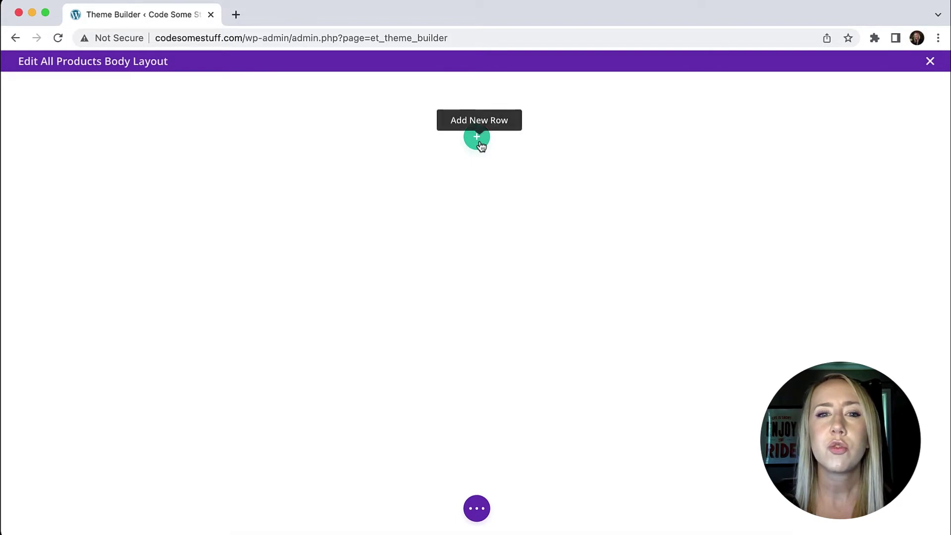
pyautogui.click(478, 141)
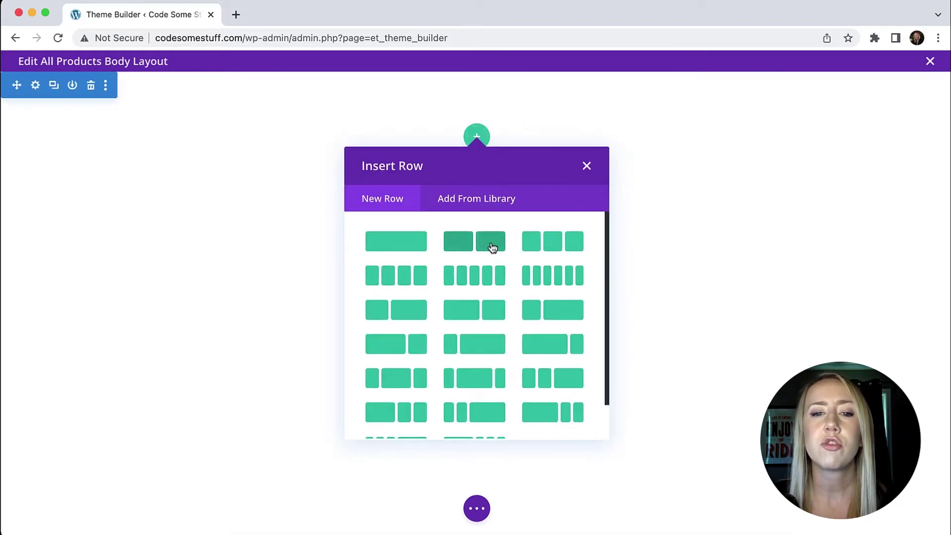
# Add a two-column row with a Woo Product Images module set to This Product.
pyautogui.click(484, 242)
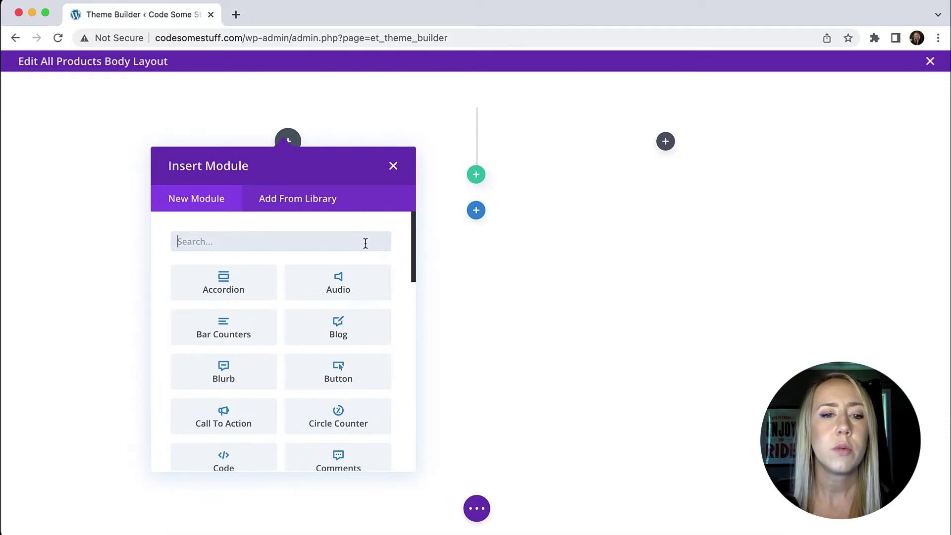
pyautogui.scroll(-13, 398, 259)
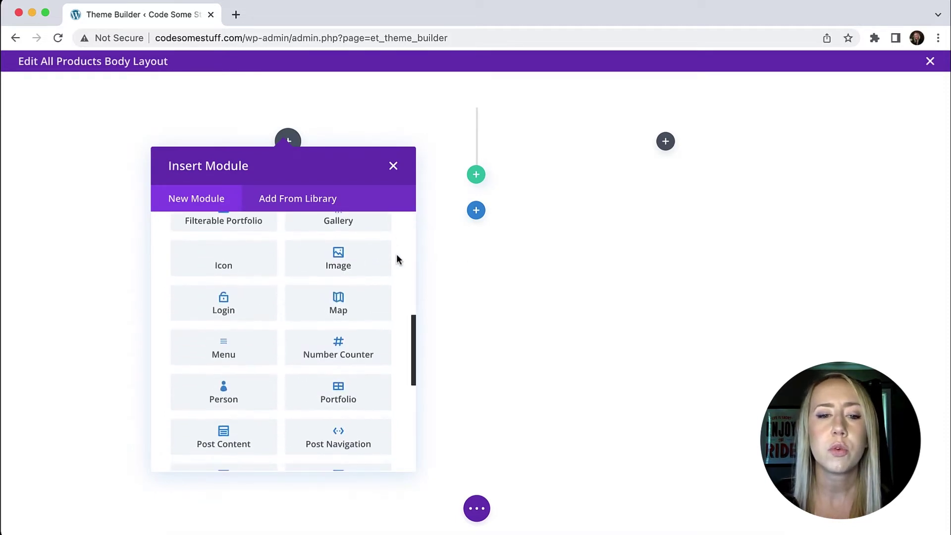
pyautogui.scroll(-2, 397, 259)
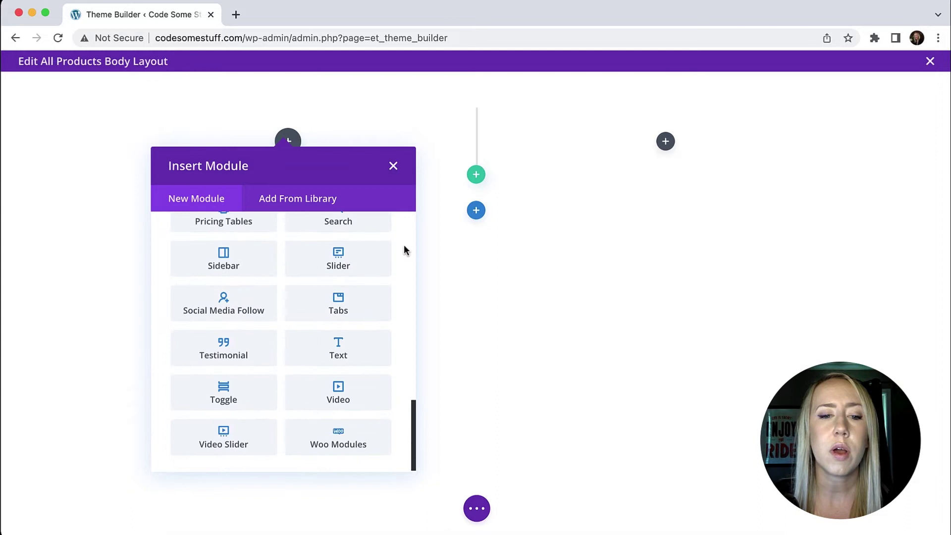
pyautogui.click(363, 442)
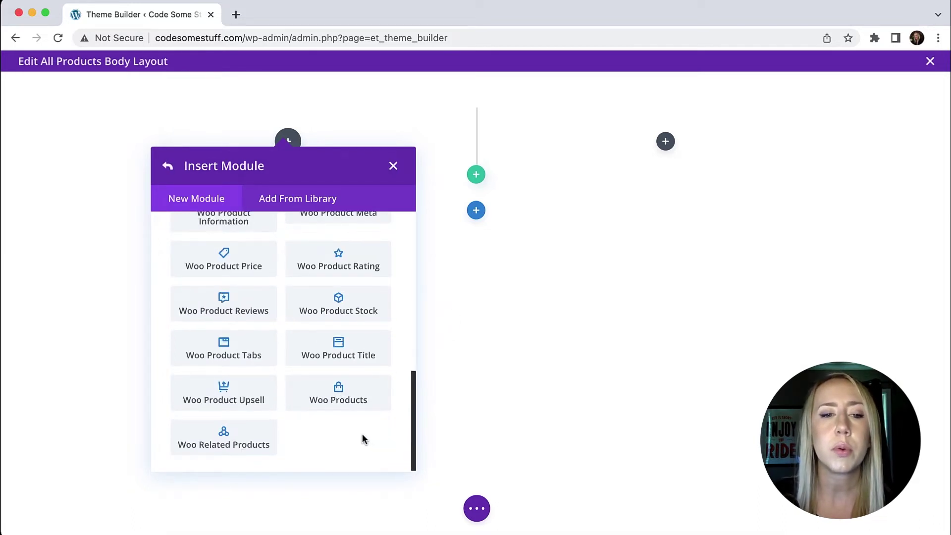
pyautogui.scroll(3, 363, 440)
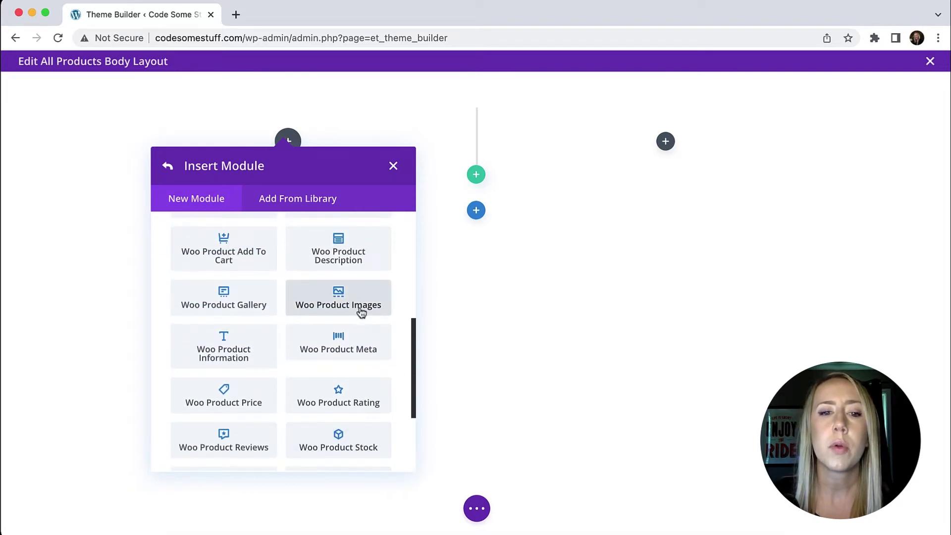
pyautogui.click(358, 302)
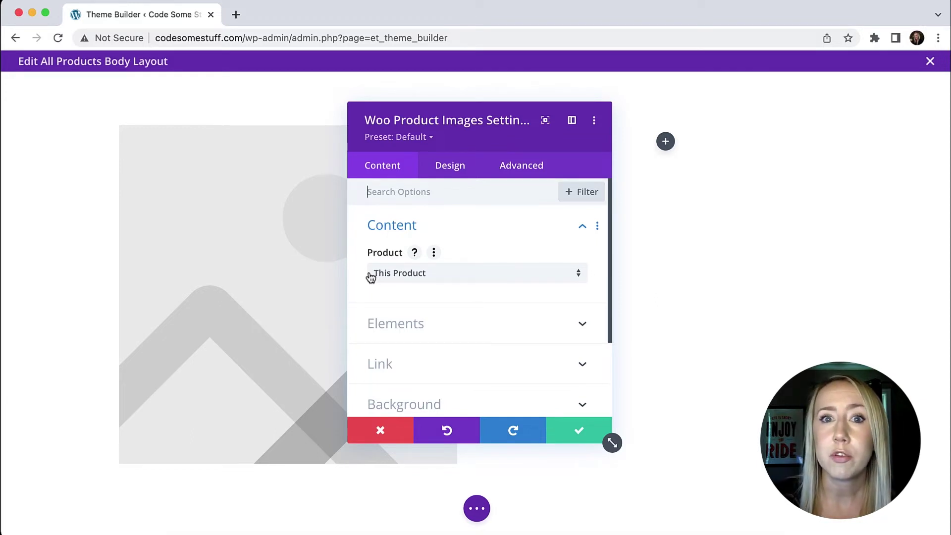
pyautogui.click(487, 283)
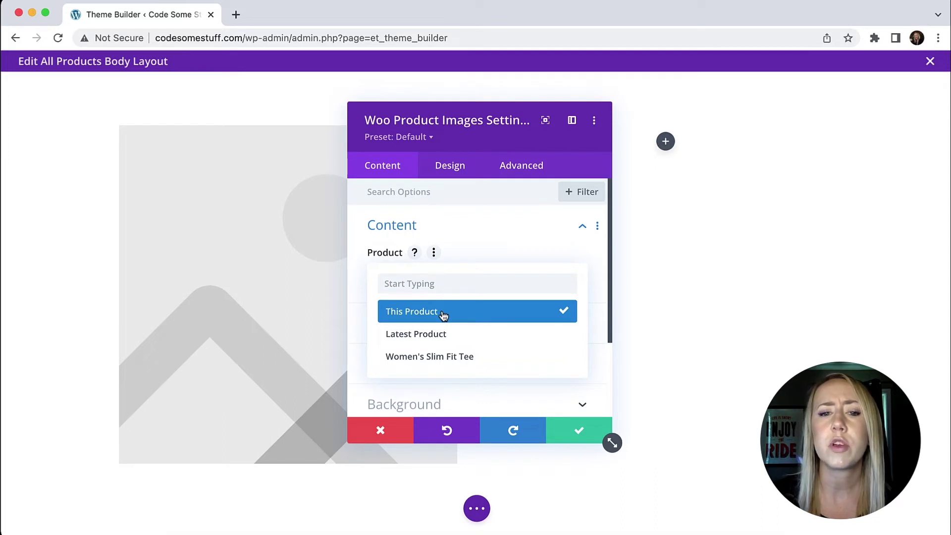
pyautogui.click(600, 320)
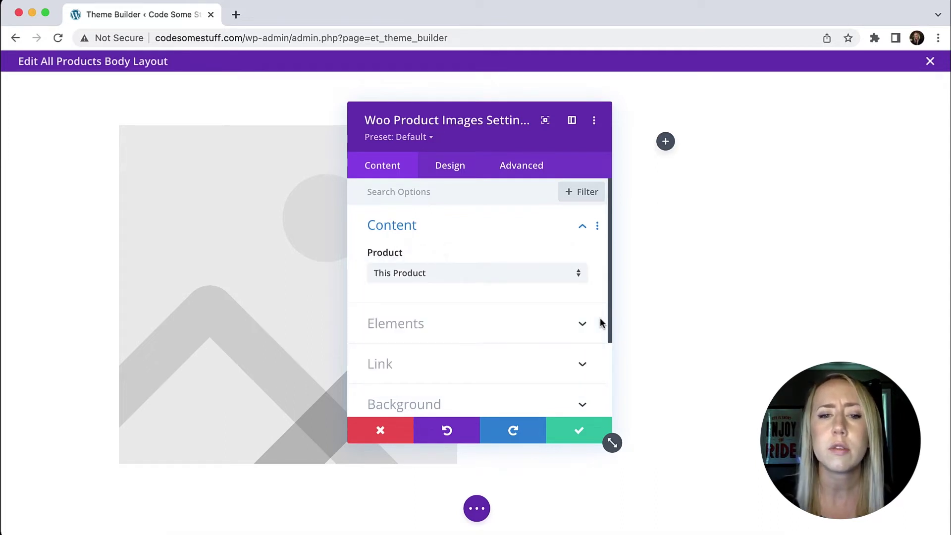
pyautogui.click(575, 430)
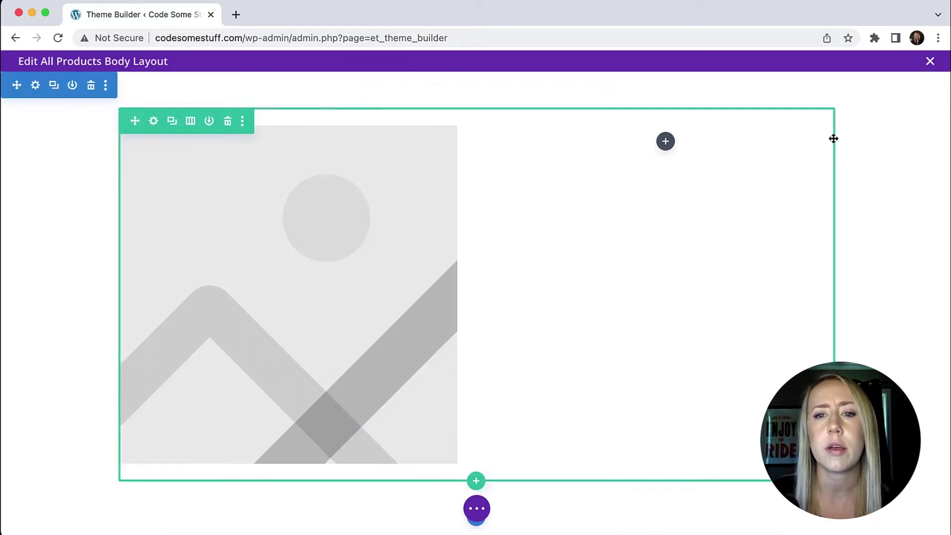
# Add a Woo Product Title module to the right column.
pyautogui.click(665, 142)
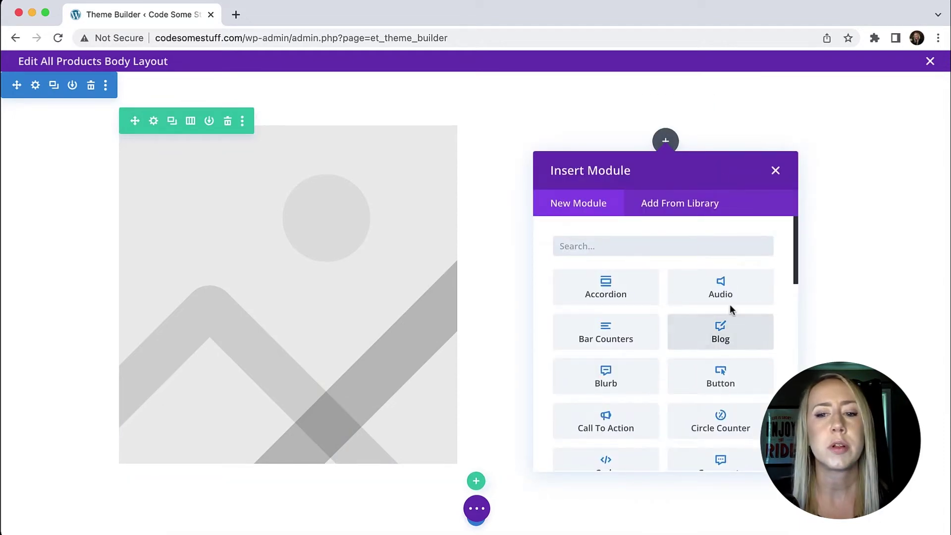
pyautogui.scroll(-10, 728, 310)
pyautogui.click(737, 450)
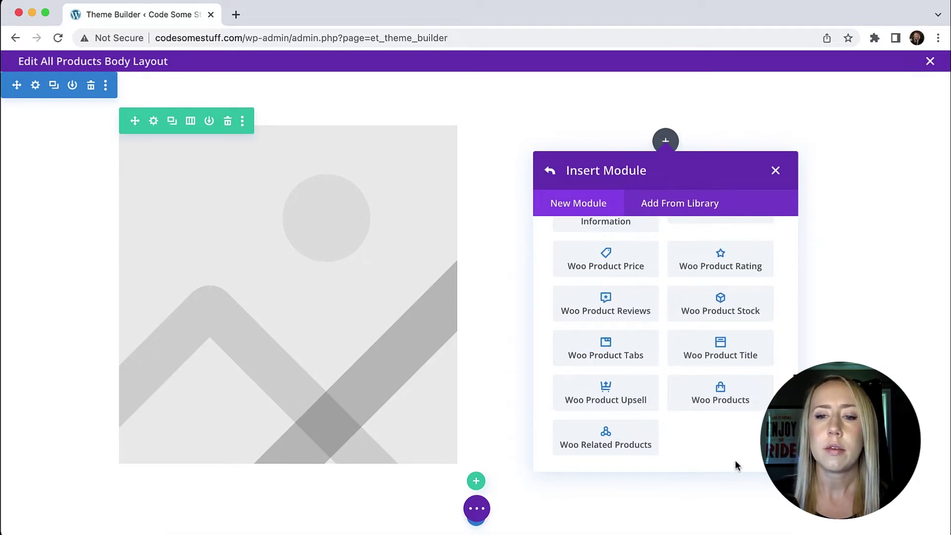
pyautogui.click(727, 347)
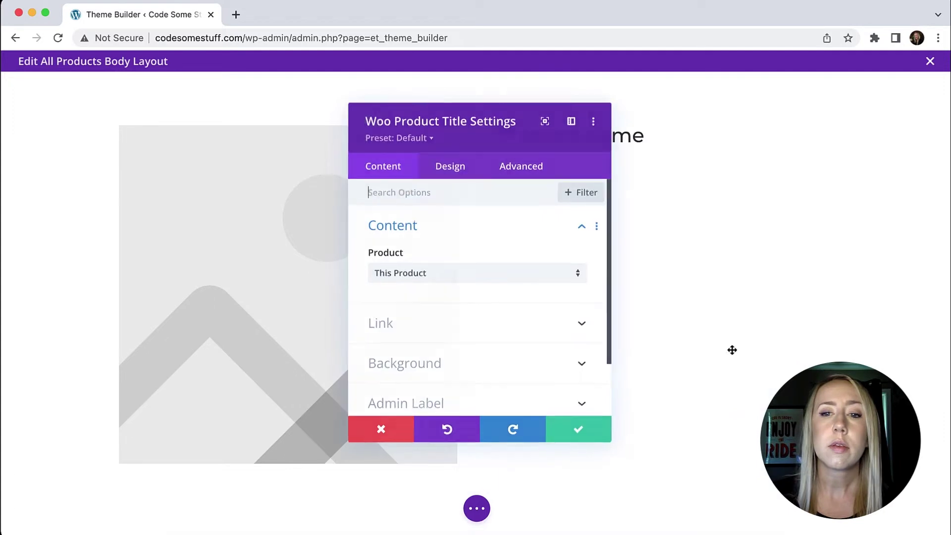
pyautogui.click(584, 433)
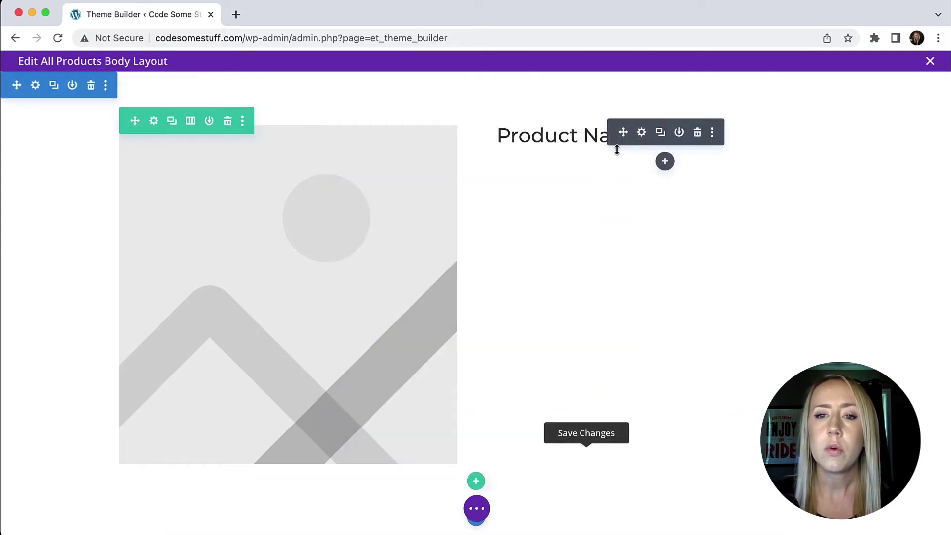
# Add a Woo Product Description module showing the Short Description below the title.
pyautogui.click(664, 161)
pyautogui.scroll(-15, 707, 334)
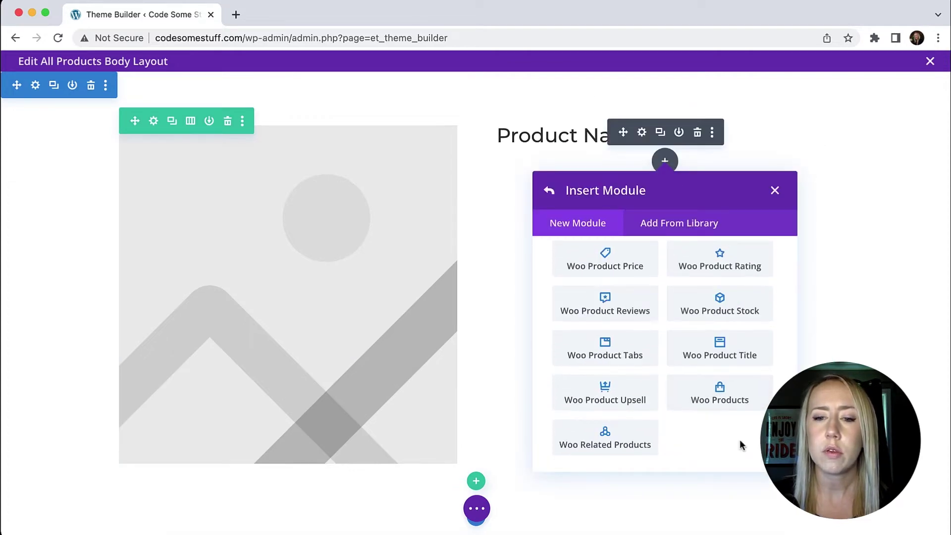
pyautogui.scroll(3, 742, 387)
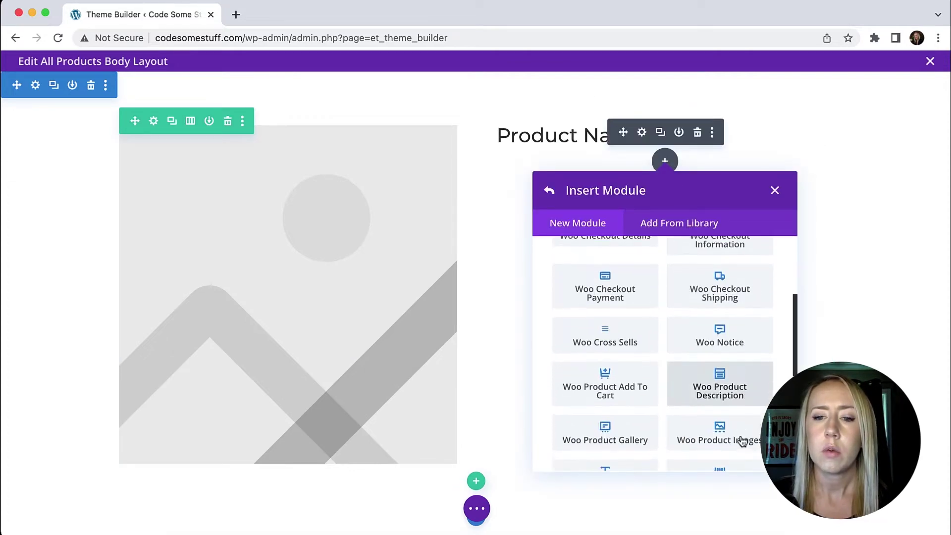
pyautogui.click(741, 384)
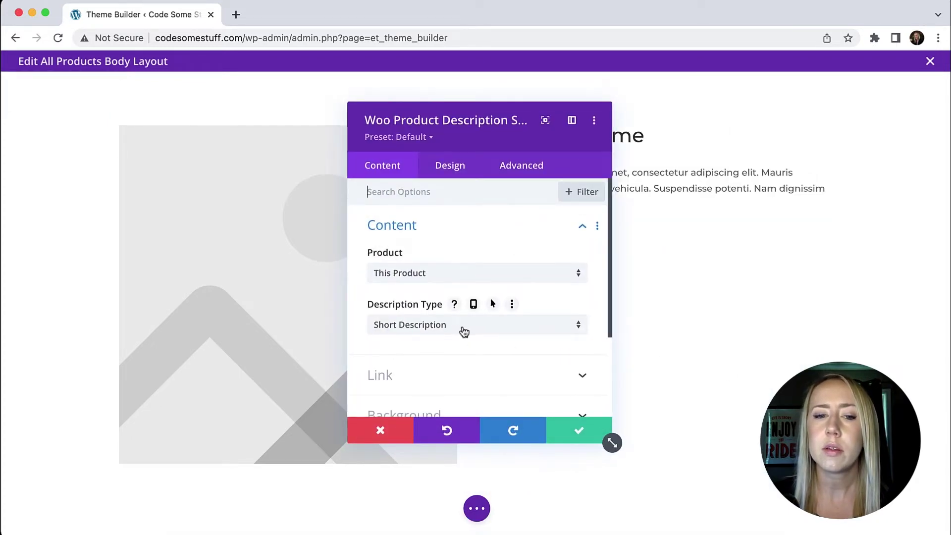
pyautogui.click(463, 329)
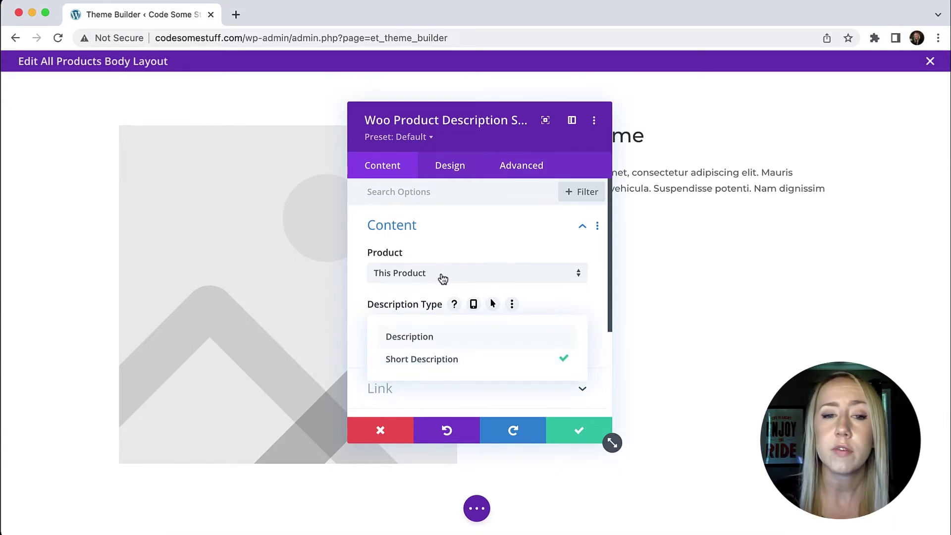
pyautogui.click(575, 431)
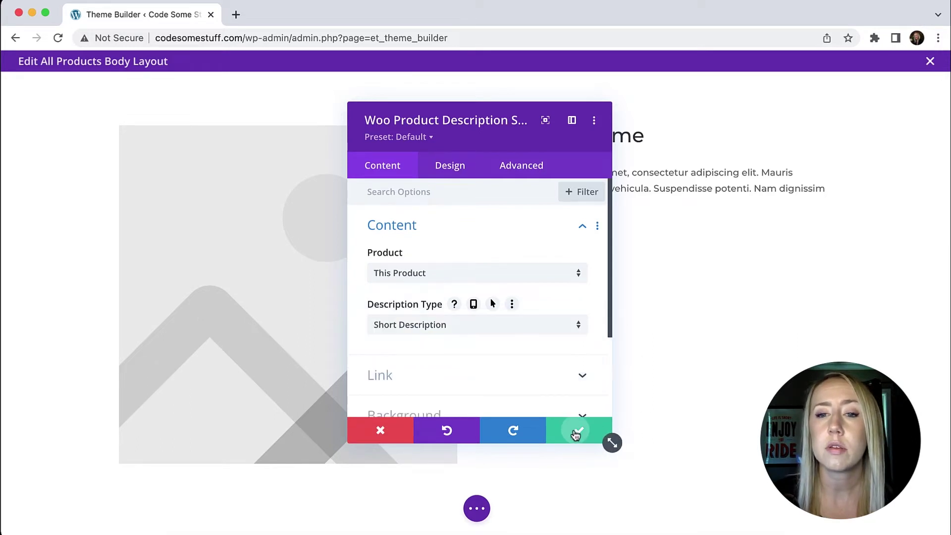
# Add a Woo Product Add To Cart module with color, size and quantity options.
pyautogui.click(665, 200)
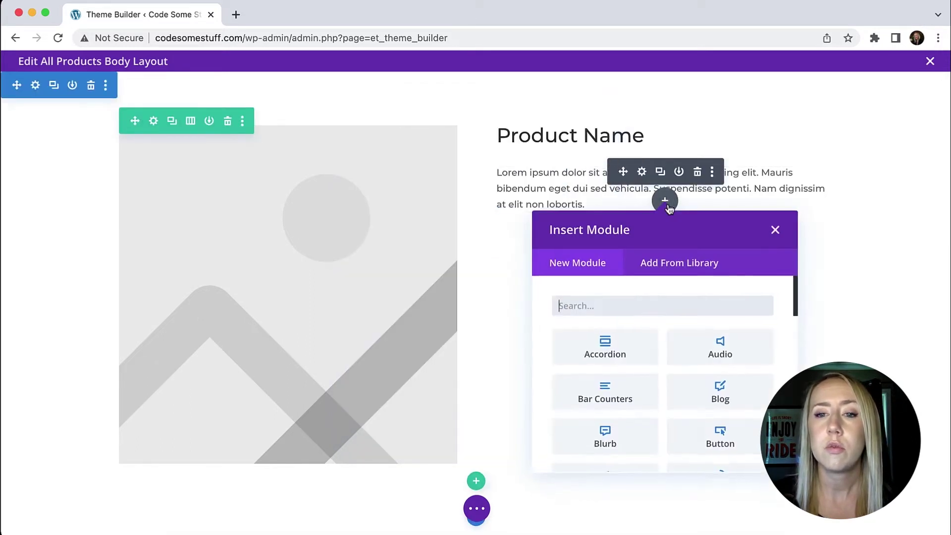
pyautogui.scroll(-15, 743, 367)
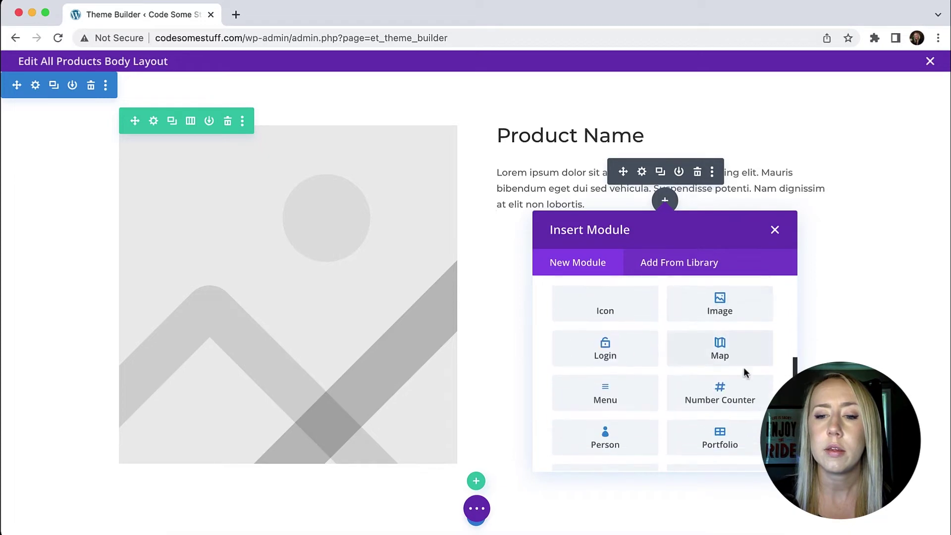
pyautogui.click(604, 422)
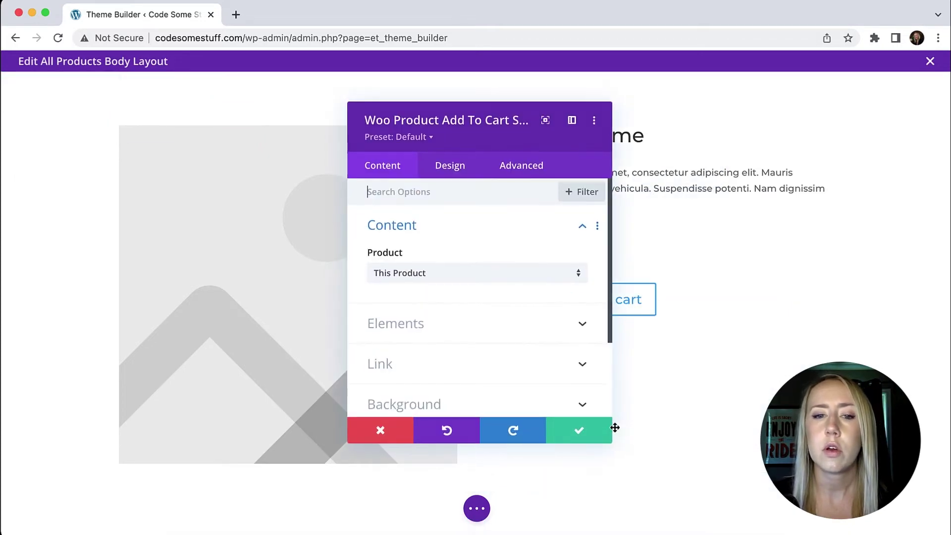
pyautogui.click(587, 431)
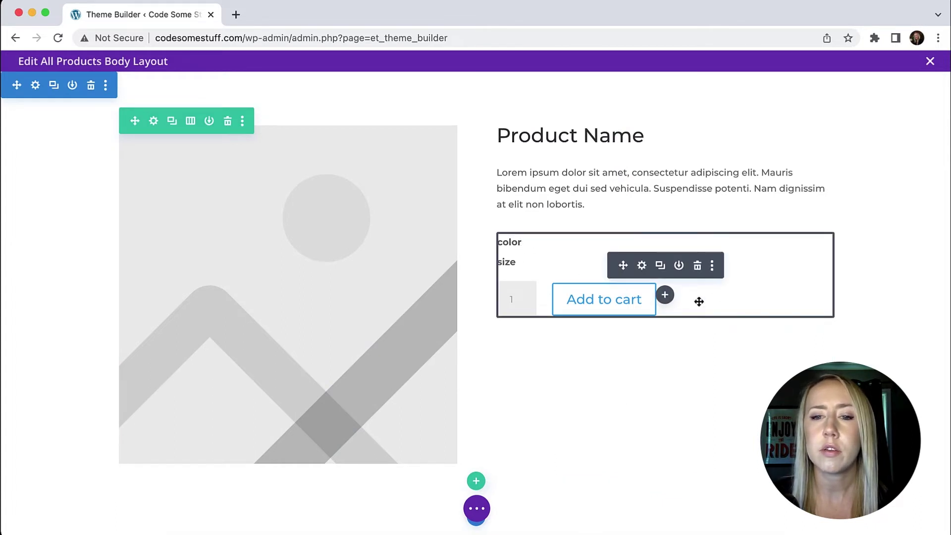
pyautogui.click(665, 295)
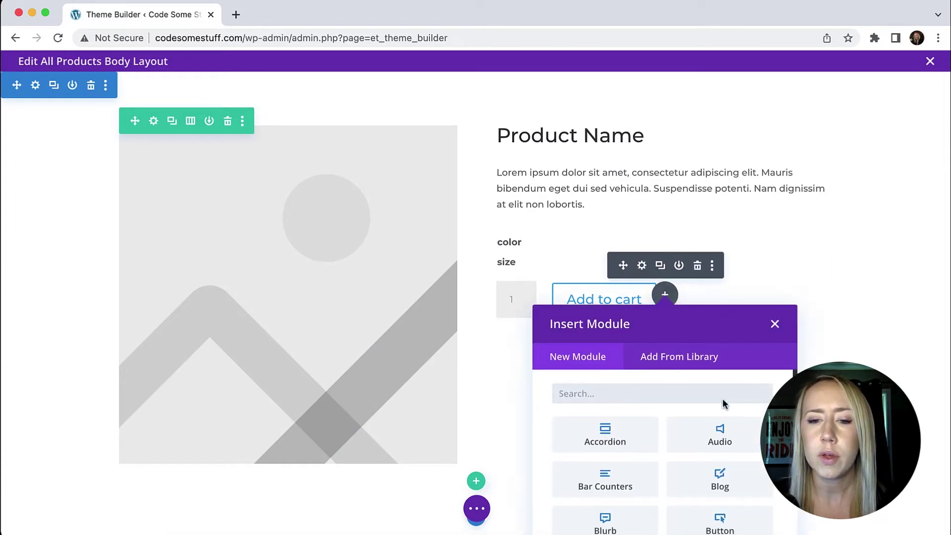
# Insert a Woo Product Price module showing $75.00.
pyautogui.scroll(-2, 761, 406)
pyautogui.scroll(-2, 758, 401)
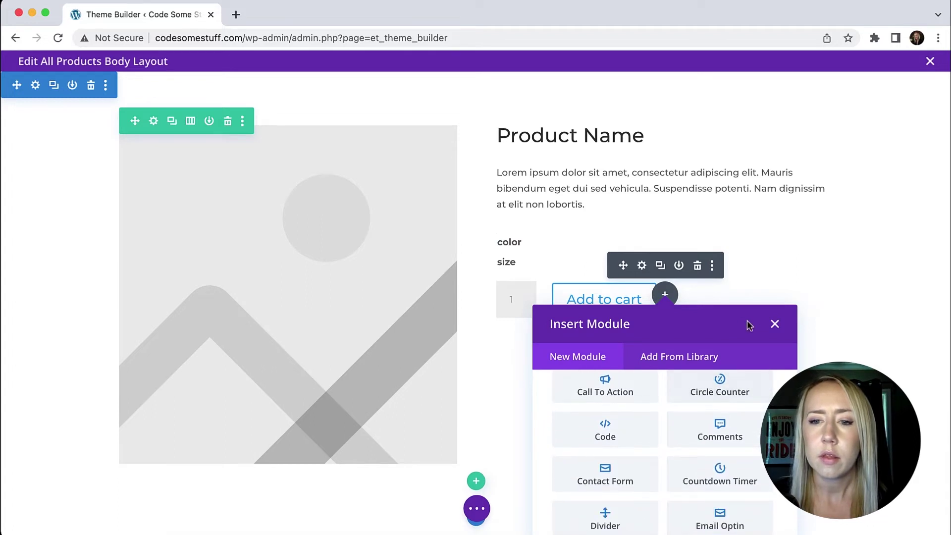
pyautogui.scroll(-2, 894, 308)
pyautogui.scroll(-10, 718, 455)
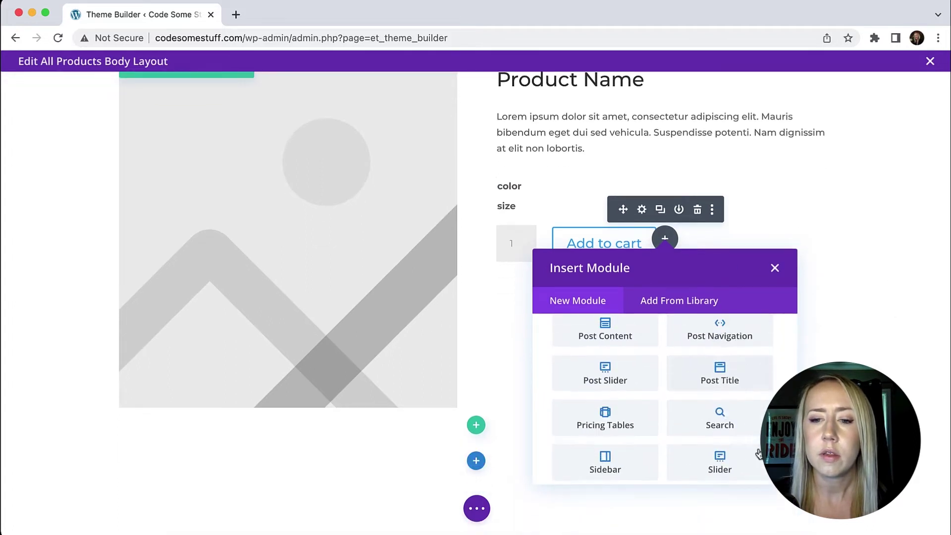
pyautogui.click(605, 377)
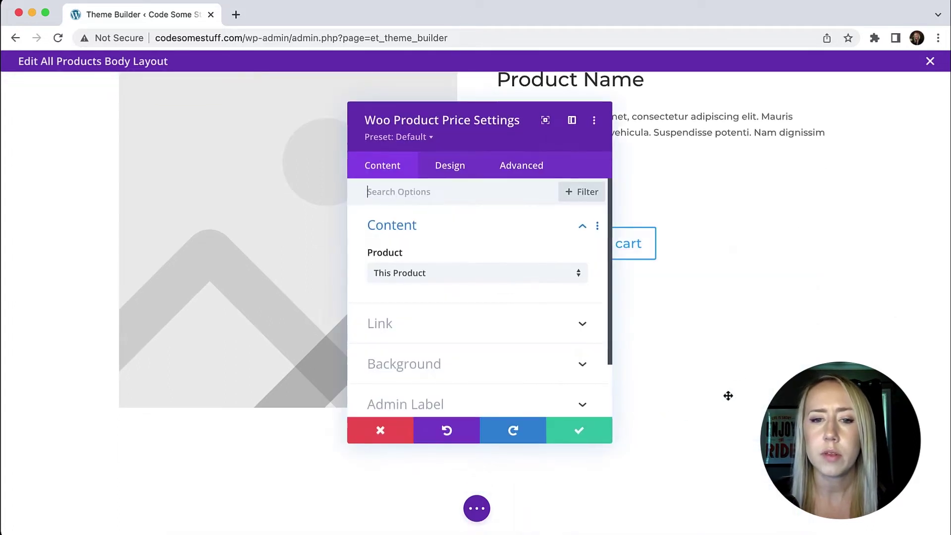
pyautogui.click(578, 430)
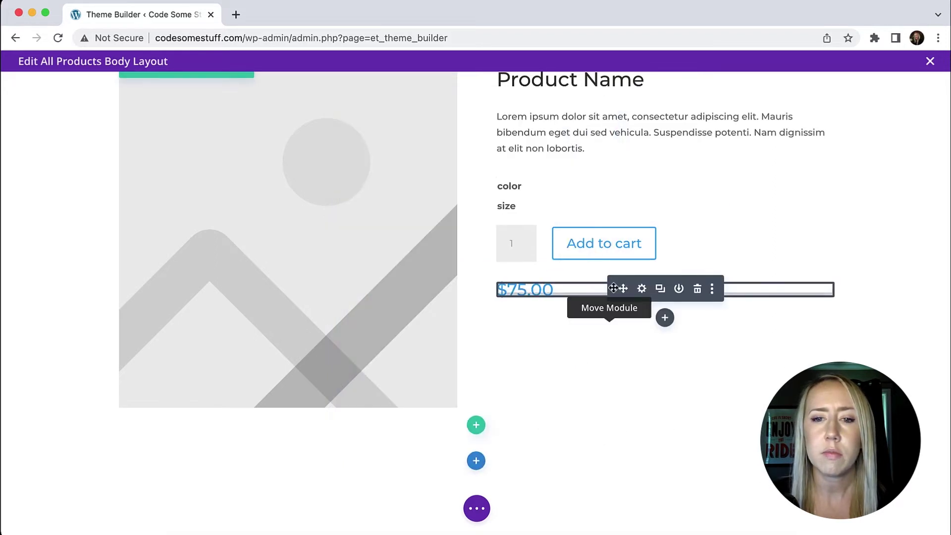
# Drag the $75.00 price module above the color and size options.
pyautogui.moveTo(624, 286); pyautogui.dragTo(615, 198)
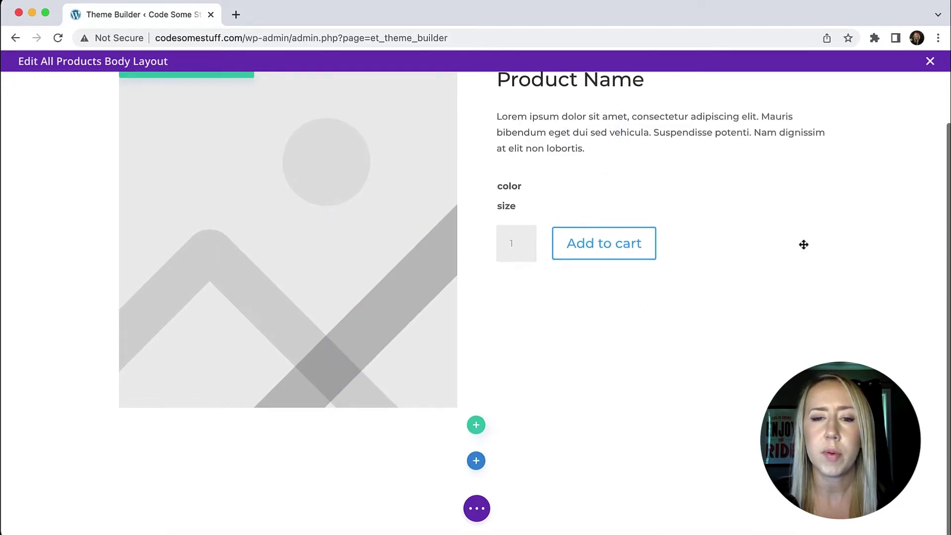
pyautogui.scroll(2, 826, 268)
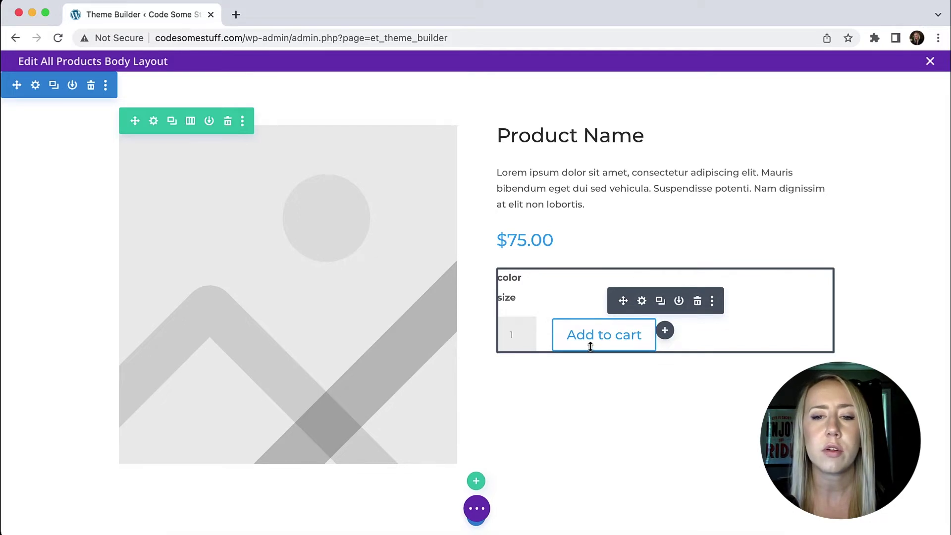
pyautogui.scroll(-1, 592, 342)
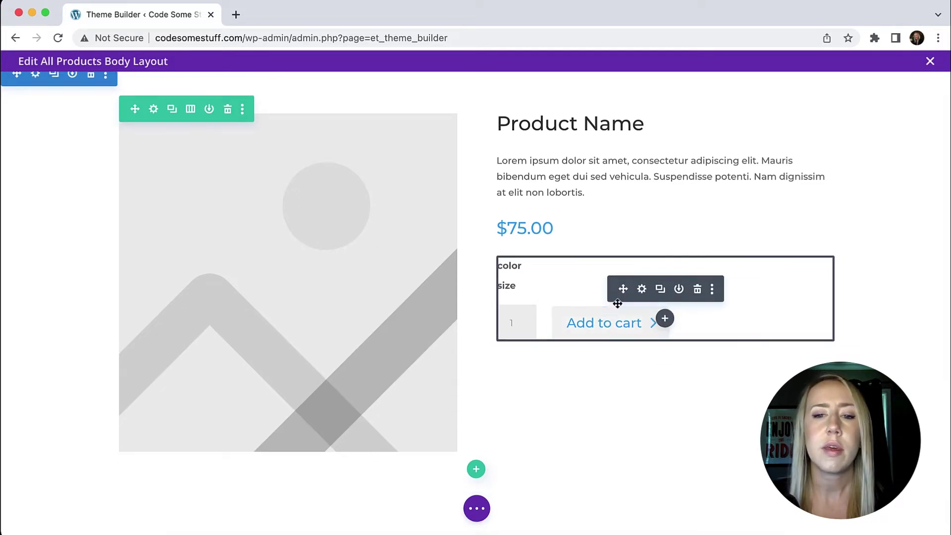
pyautogui.scroll(-3, 717, 352)
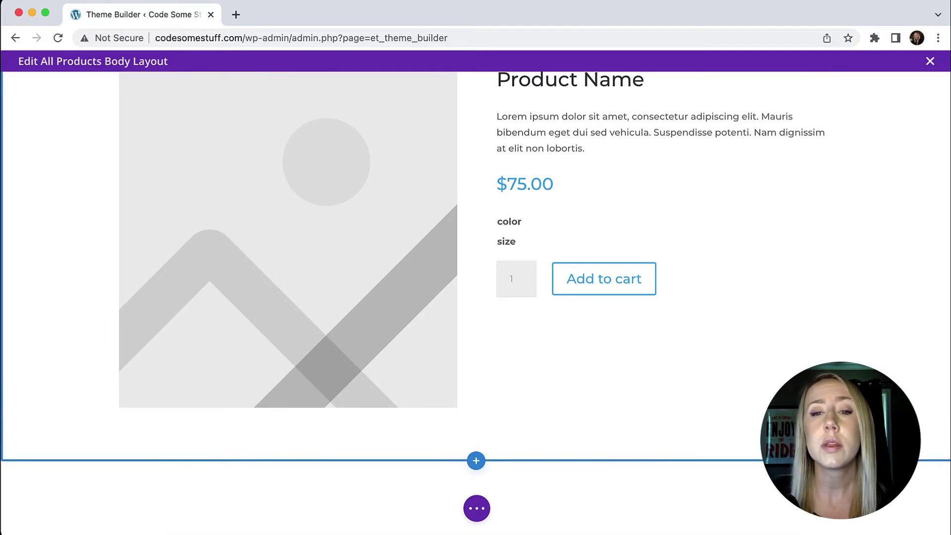
pyautogui.scroll(2, 475, 297)
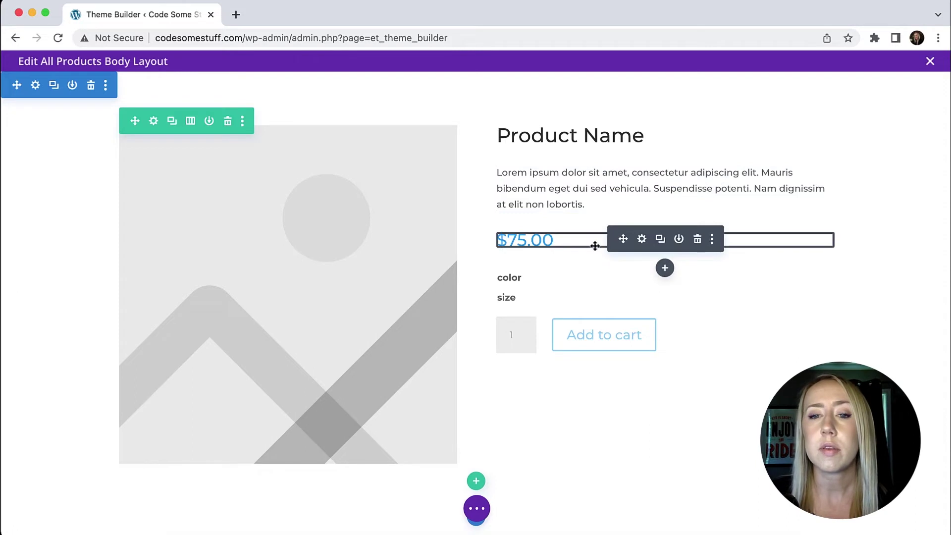
# Set the price module's Price Text Color to purple and save it.
pyautogui.click(642, 240)
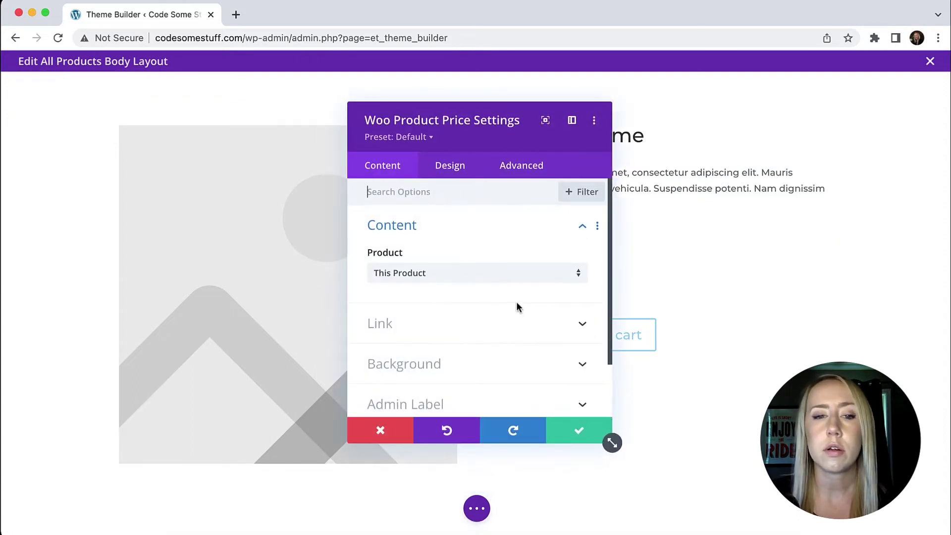
pyautogui.click(461, 175)
pyautogui.click(450, 229)
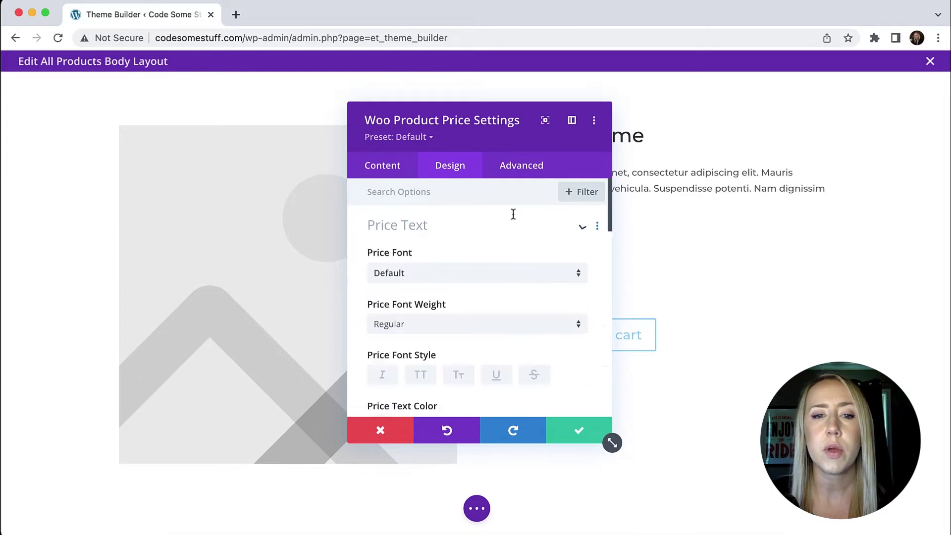
pyautogui.moveTo(513, 131); pyautogui.dragTo(274, 129)
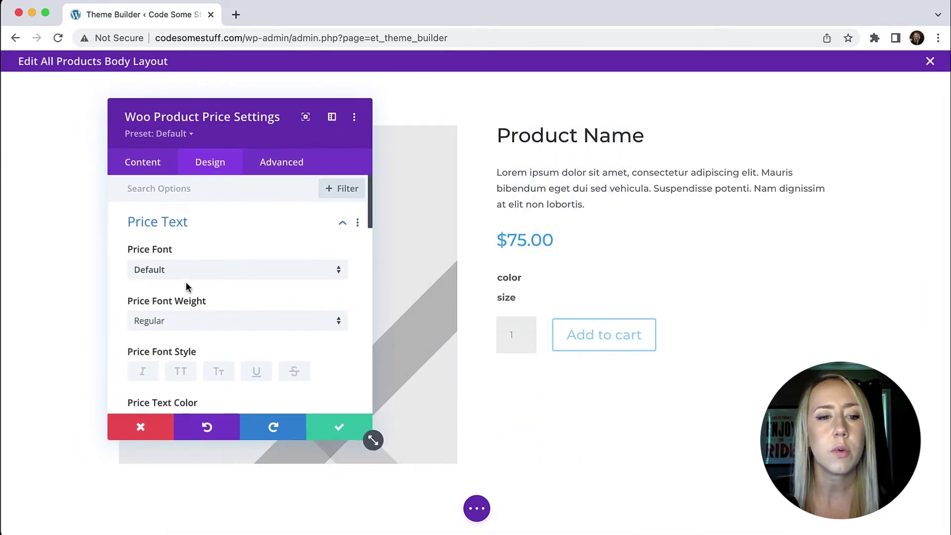
pyautogui.scroll(-3, 221, 289)
pyautogui.click(317, 318)
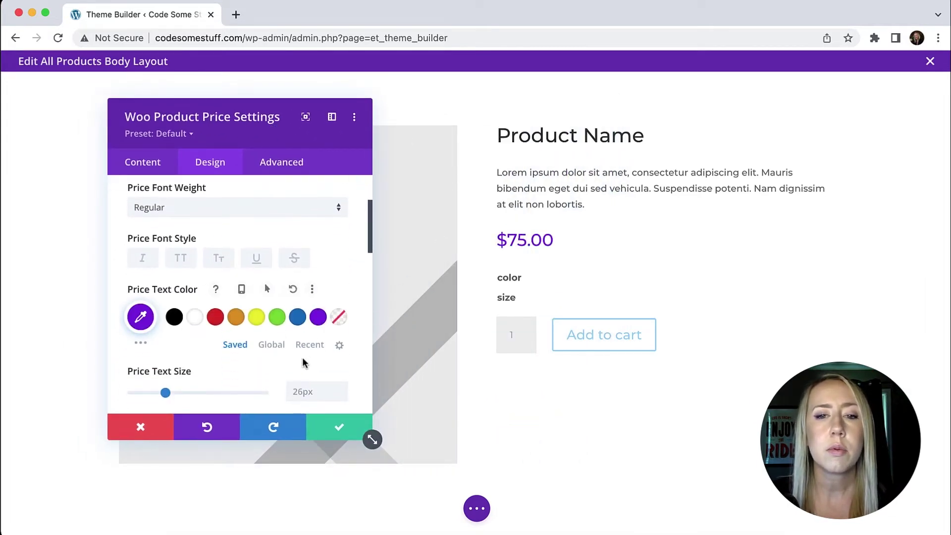
pyautogui.click(335, 429)
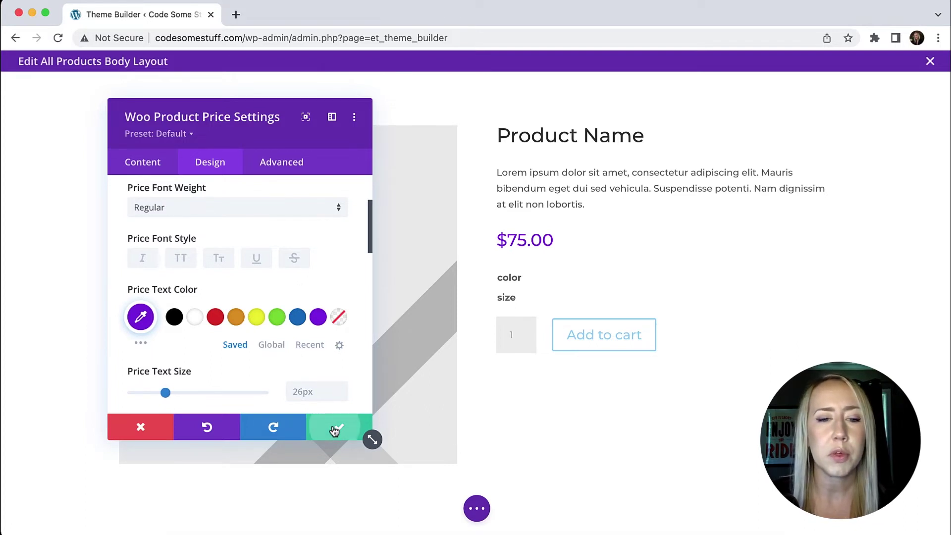
# Turn on Use Custom Styles for the Add To Cart module's button.
pyautogui.click(651, 305)
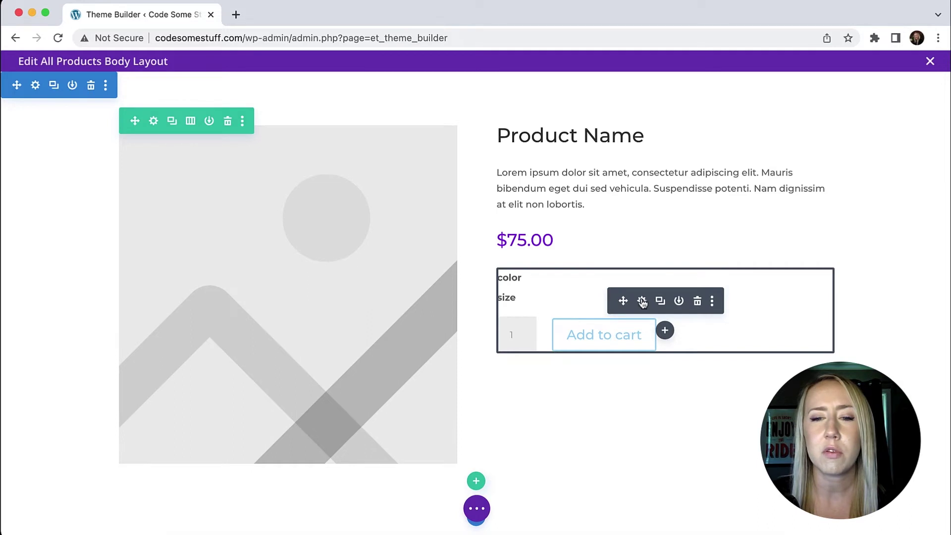
pyautogui.click(203, 171)
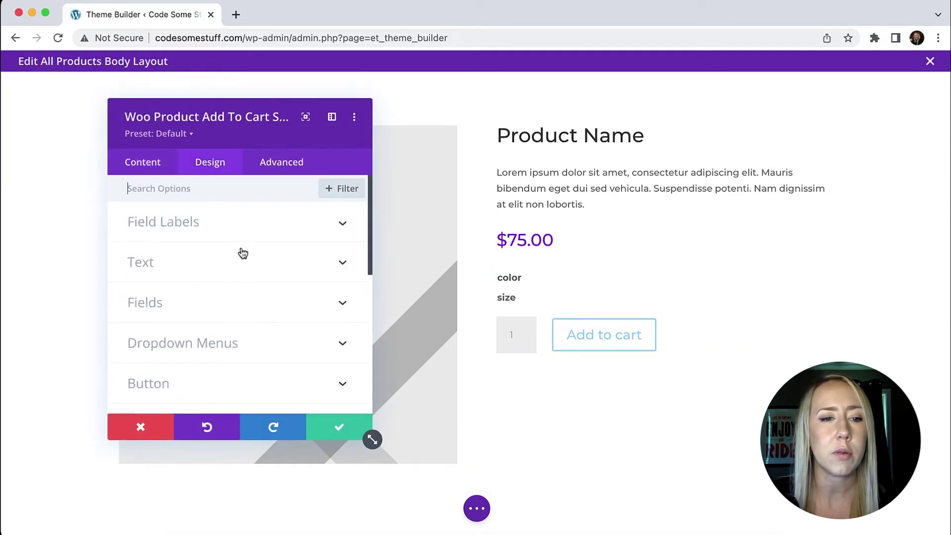
pyautogui.scroll(-2, 241, 252)
pyautogui.click(215, 314)
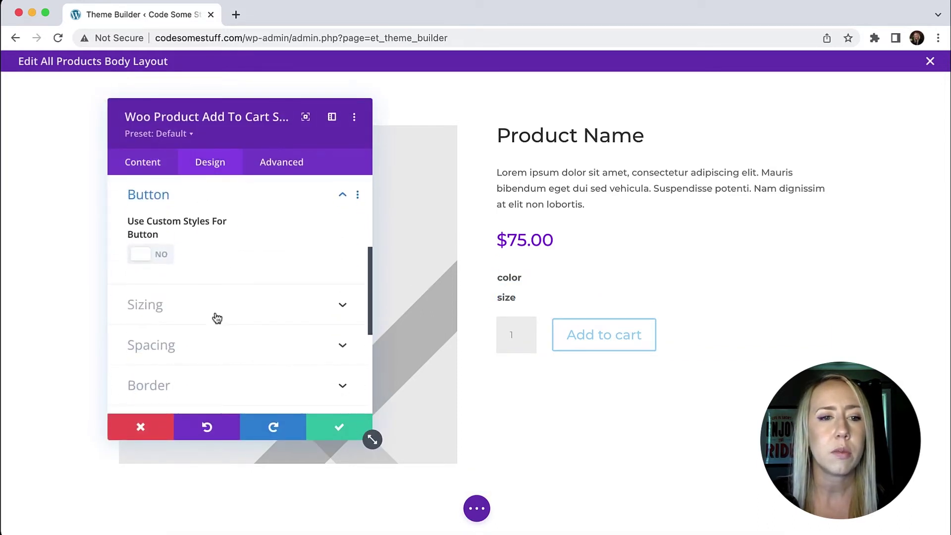
pyautogui.click(143, 259)
# Give the Add to cart button white text and a #8300e9 purple background, and save.
pyautogui.scroll(-5, 277, 262)
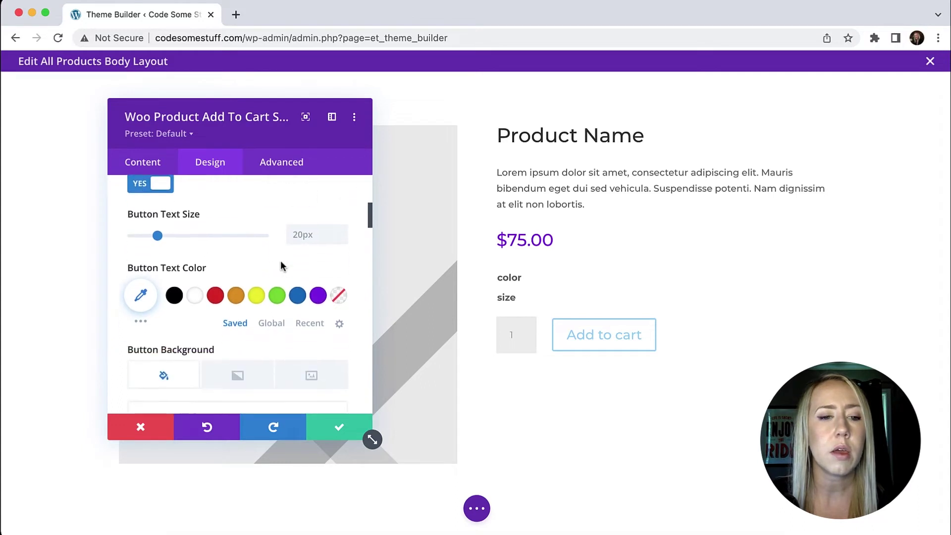
pyautogui.click(196, 243)
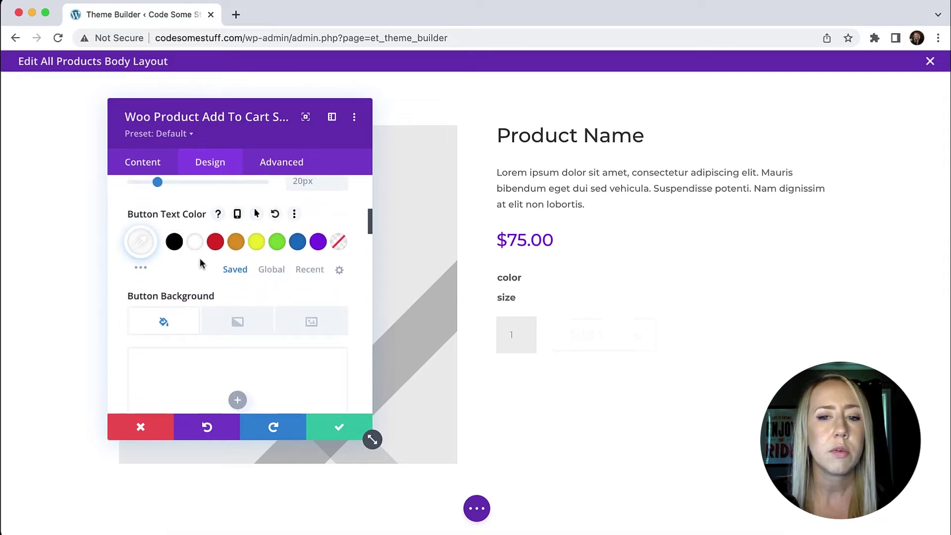
pyautogui.scroll(-5, 287, 280)
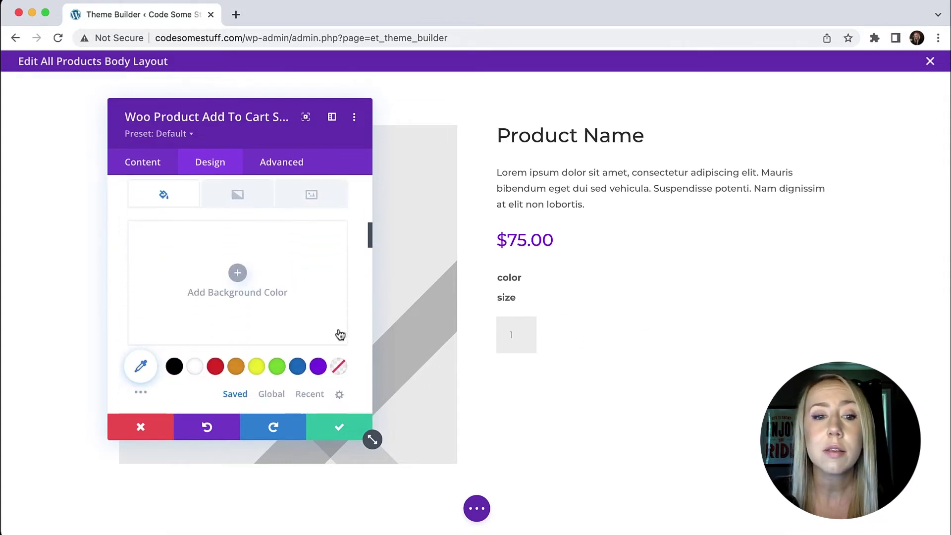
pyautogui.click(237, 273)
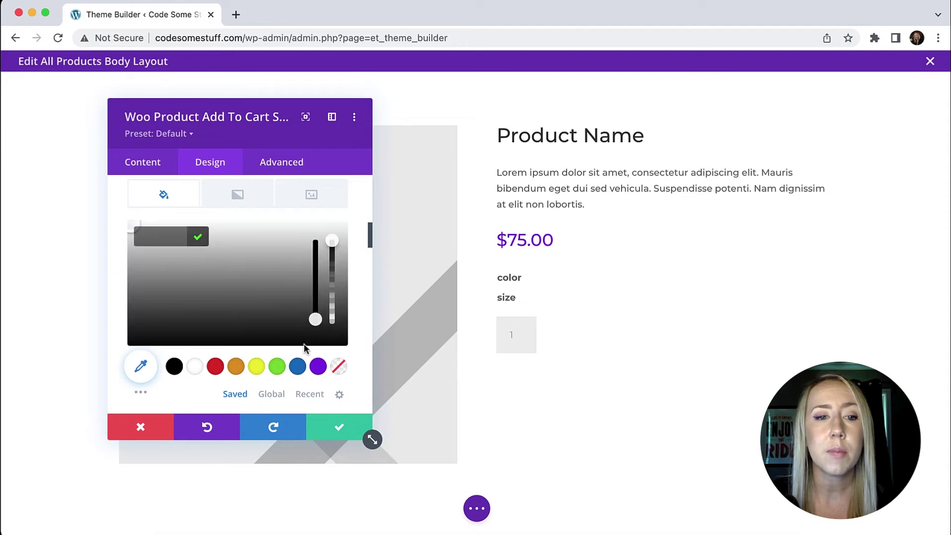
pyautogui.click(316, 376)
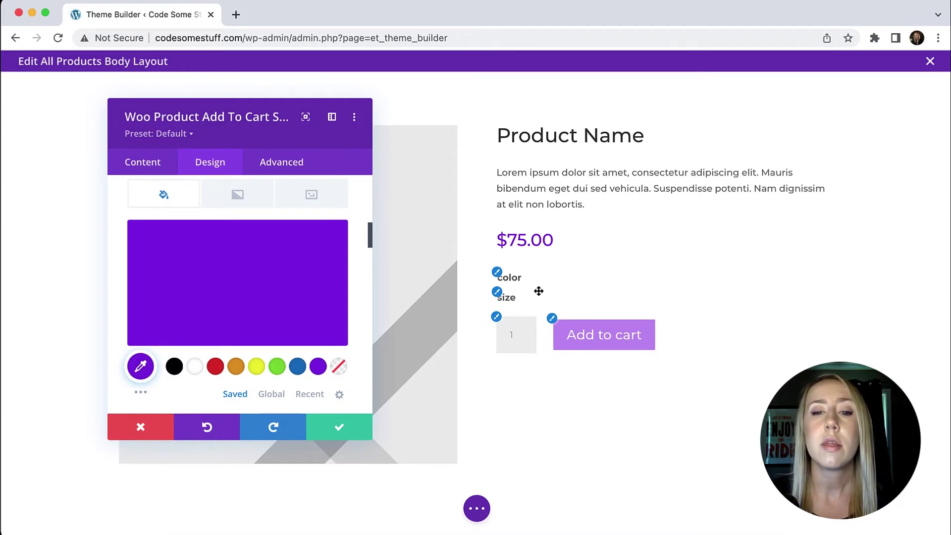
pyautogui.click(339, 428)
pyautogui.scroll(-2, 679, 394)
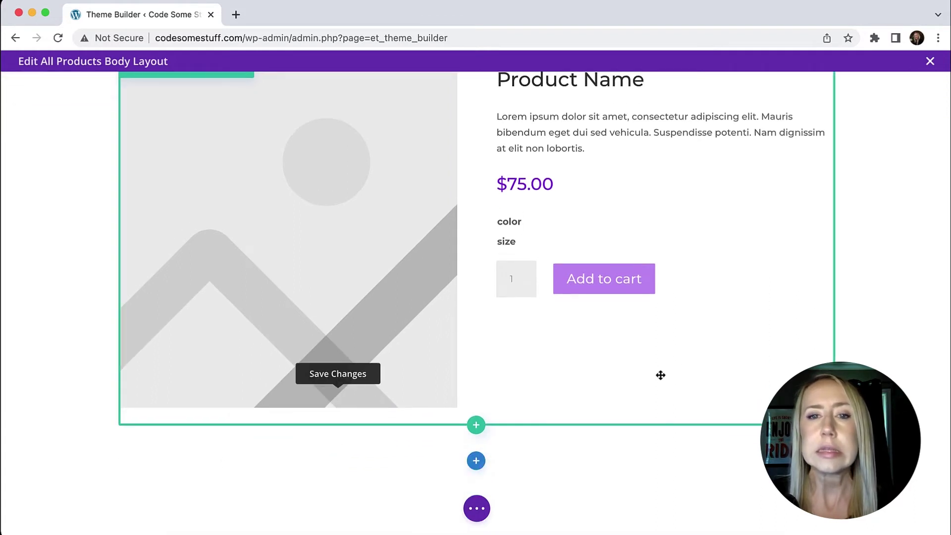
# Save the All Products custom body layout and exit the layout editor.
pyautogui.scroll(2, 660, 375)
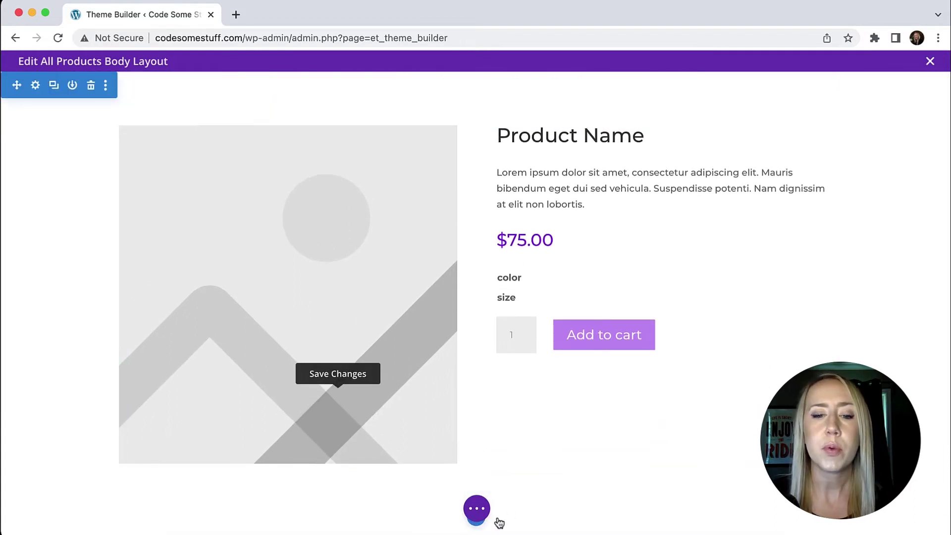
pyautogui.click(478, 510)
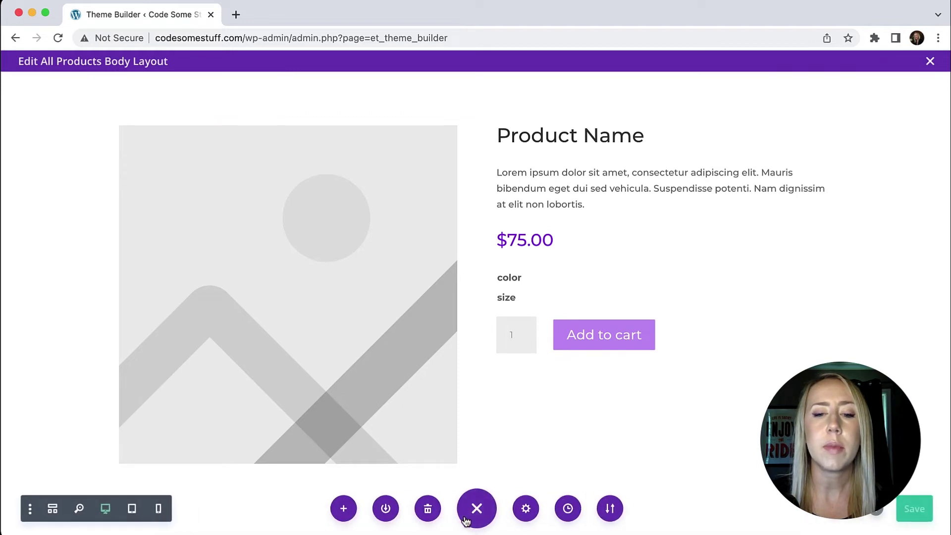
pyautogui.click(914, 509)
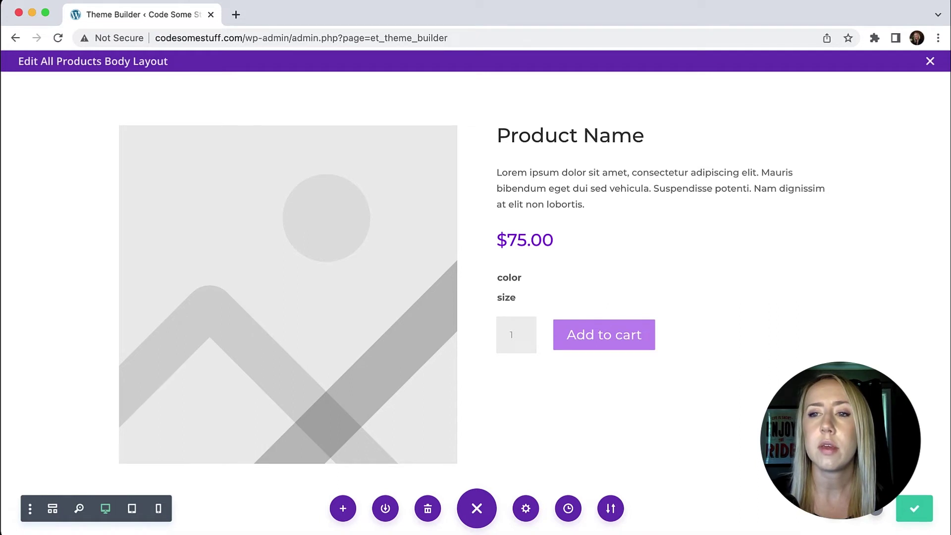
pyautogui.click(930, 61)
pyautogui.moveTo(930, 67)
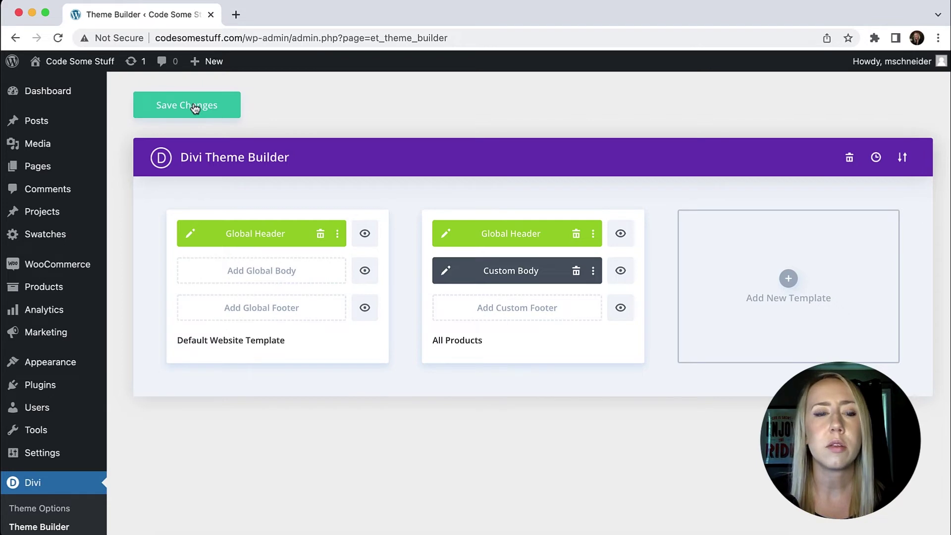
# Save the Theme Builder changes and view the Women's Slim Fit Tee from the Products list.
pyautogui.click(194, 109)
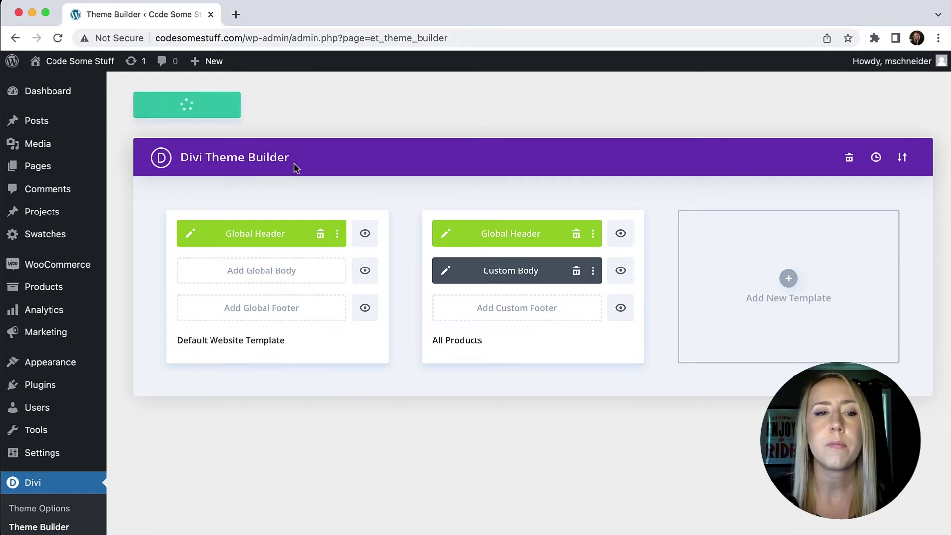
pyautogui.moveTo(62, 270)
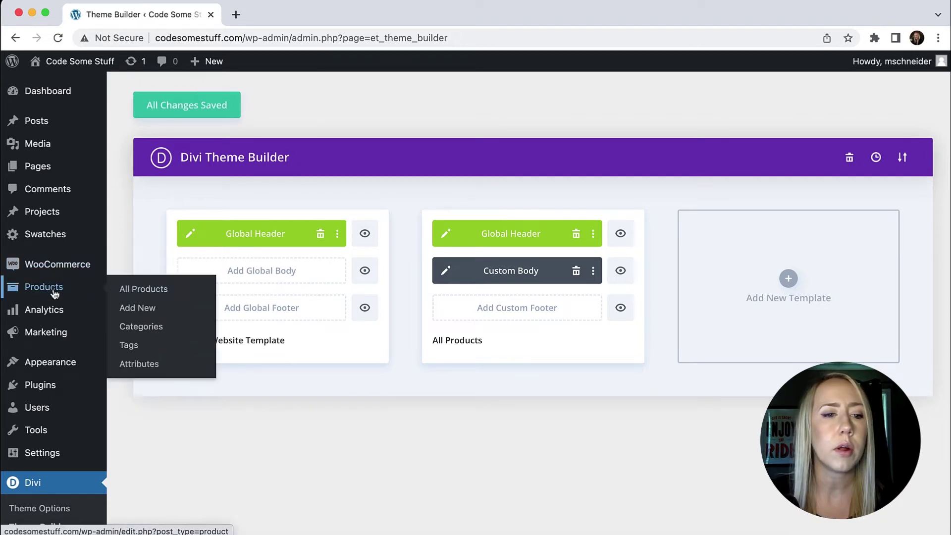
pyautogui.click(137, 309)
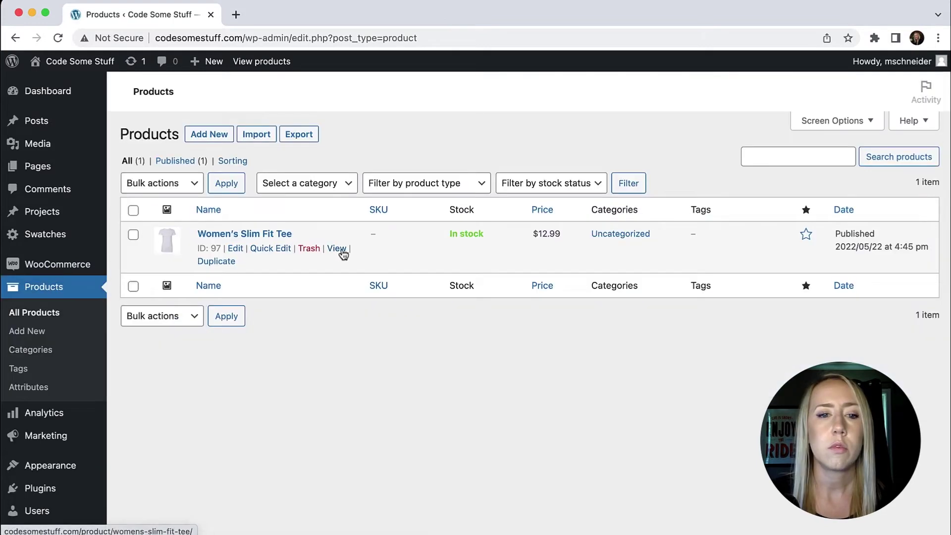
pyautogui.click(336, 248)
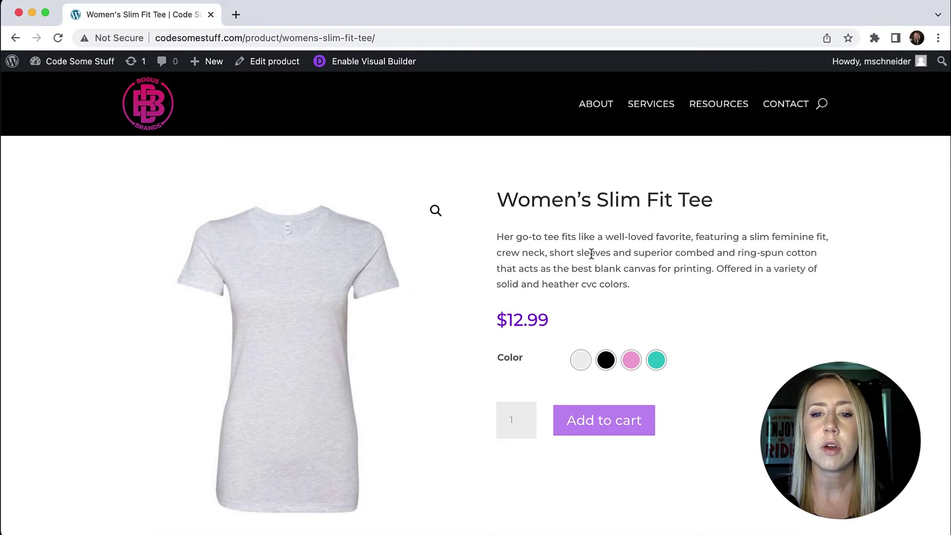
# Preview the tee in Ash, Black, Pink and Teal, then switch back to Ash.
pyautogui.click(583, 363)
pyautogui.click(652, 366)
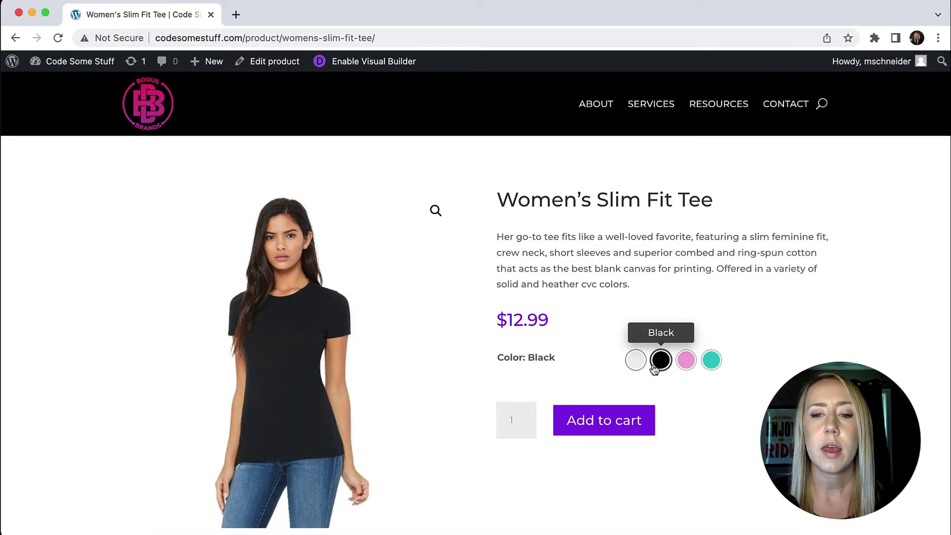
pyautogui.click(686, 368)
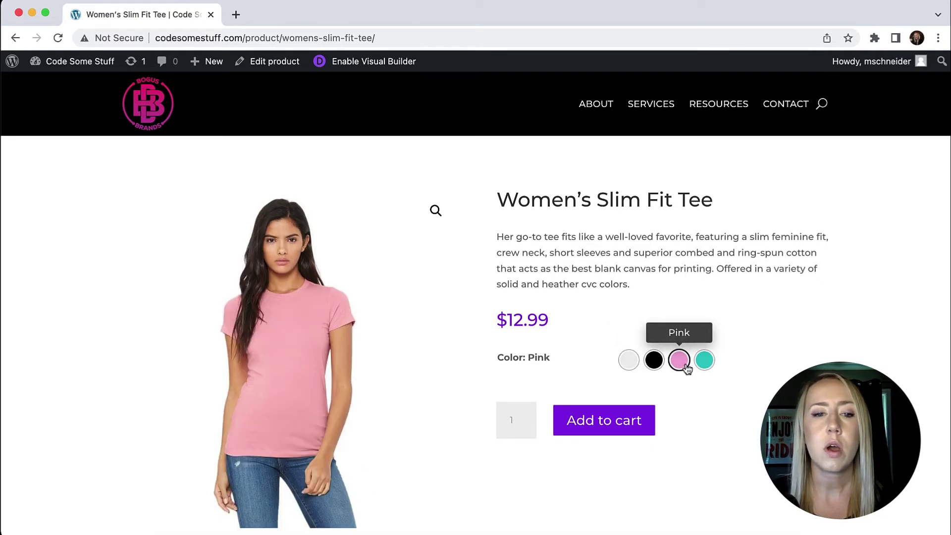
pyautogui.click(706, 361)
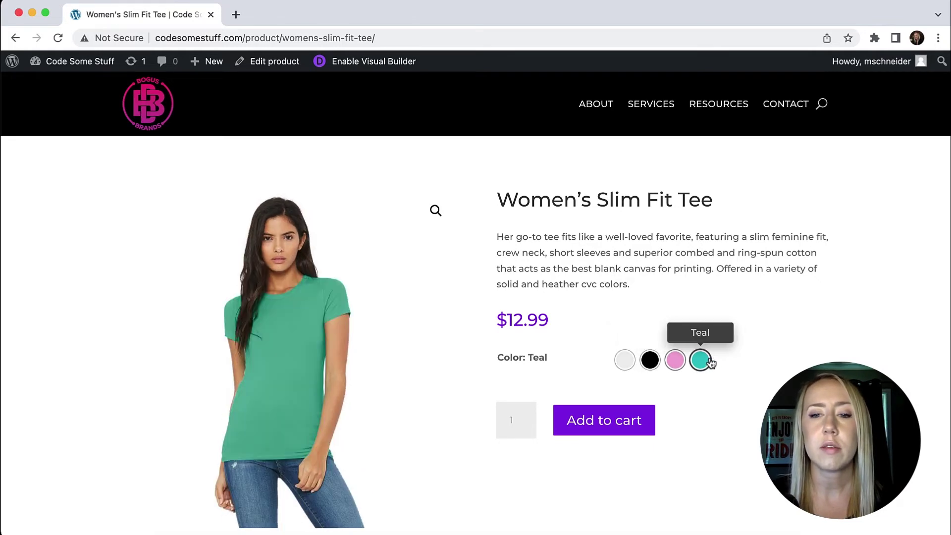
pyautogui.click(634, 365)
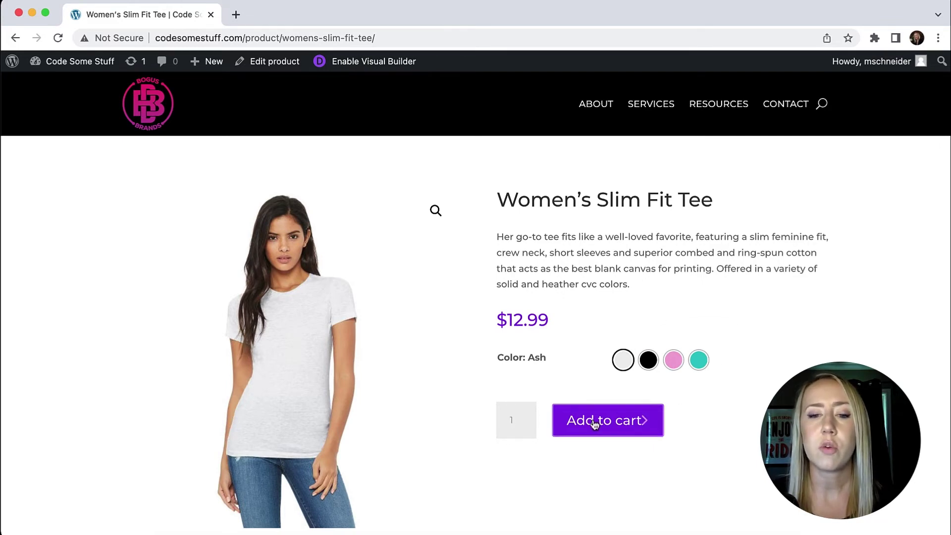
# Add the Ash tee to the cart and return to the WordPress dashboard.
pyautogui.click(625, 425)
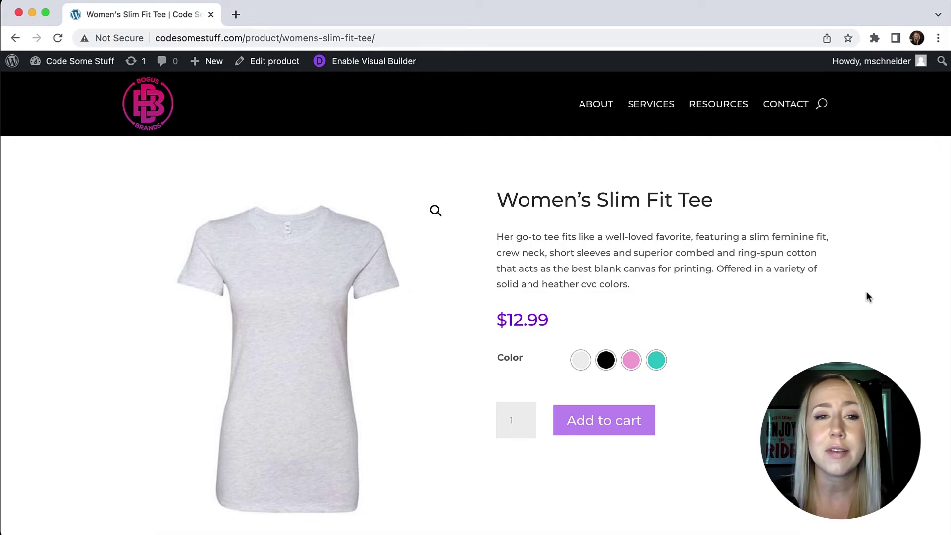
pyautogui.click(63, 69)
# Turn Show Featured Image off under Elements in the Woo Product Images module and confirm.
pyautogui.scroll(-5, 143, 309)
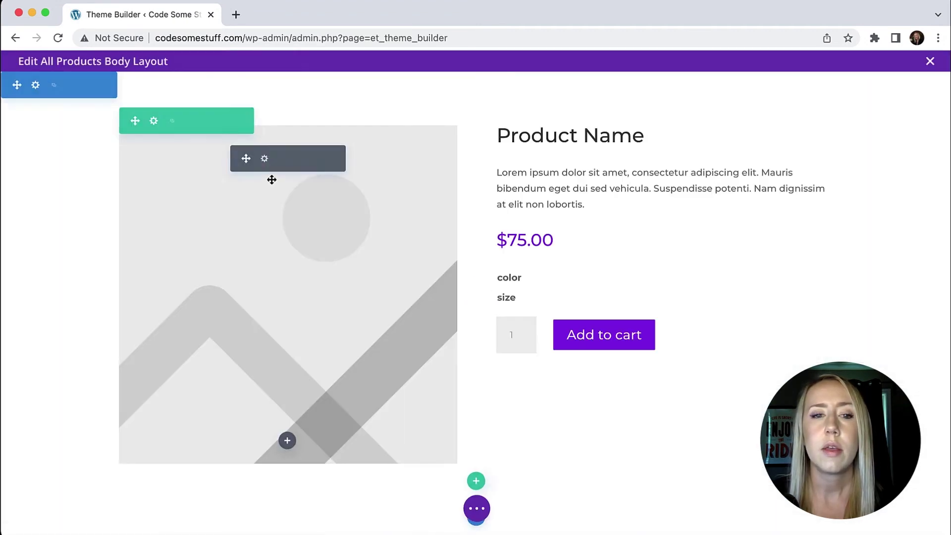
pyautogui.click(265, 159)
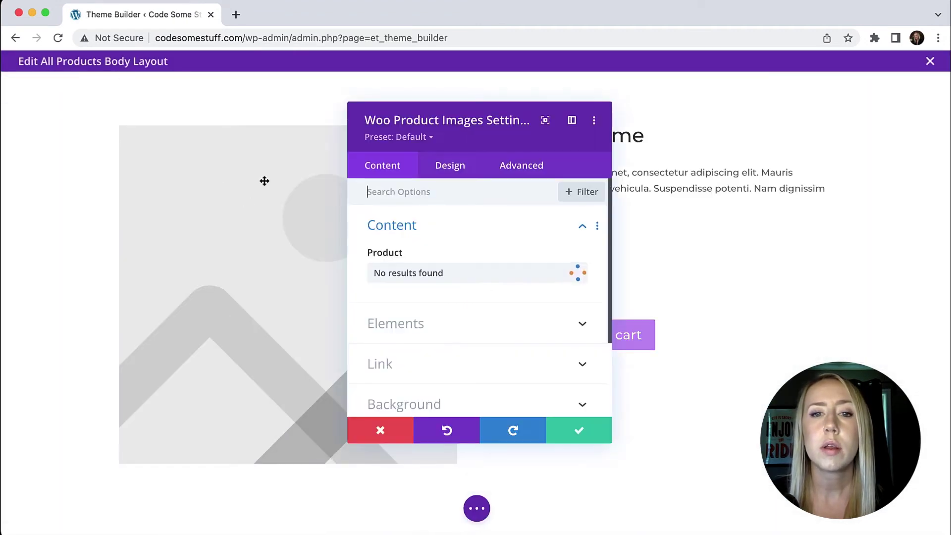
pyautogui.scroll(-2, 488, 280)
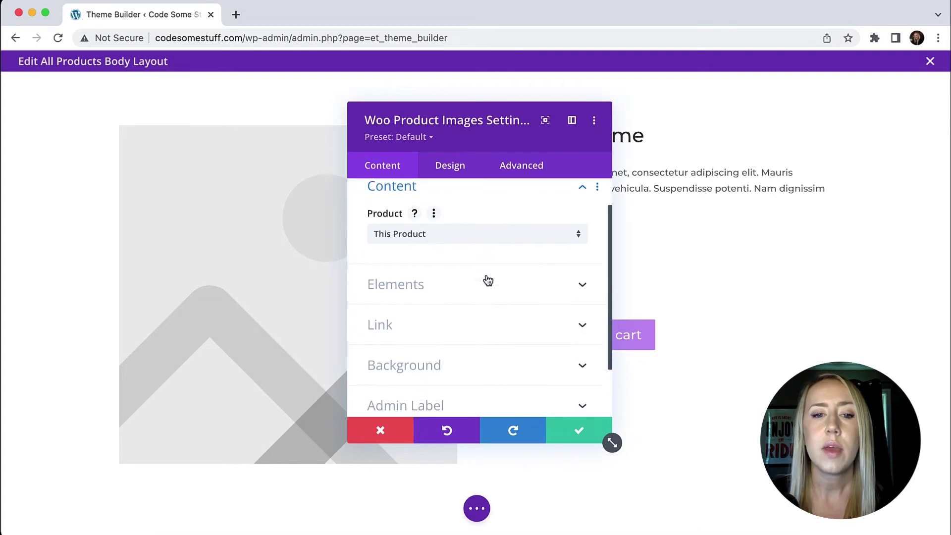
pyautogui.click(467, 274)
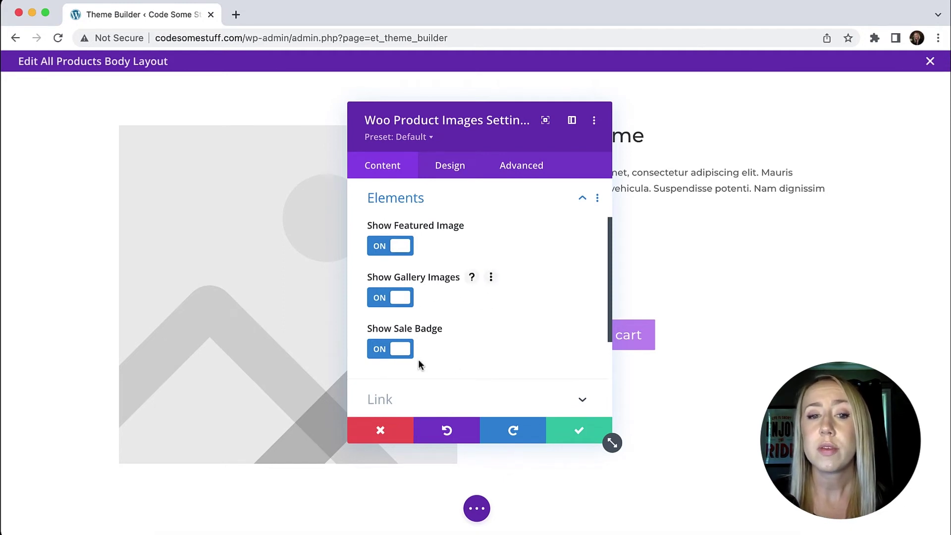
pyautogui.click(401, 252)
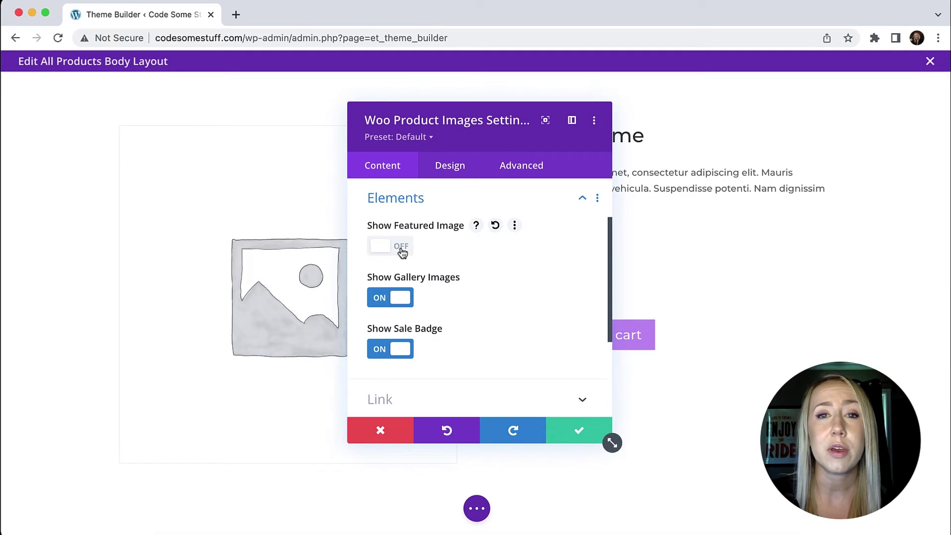
pyautogui.click(580, 436)
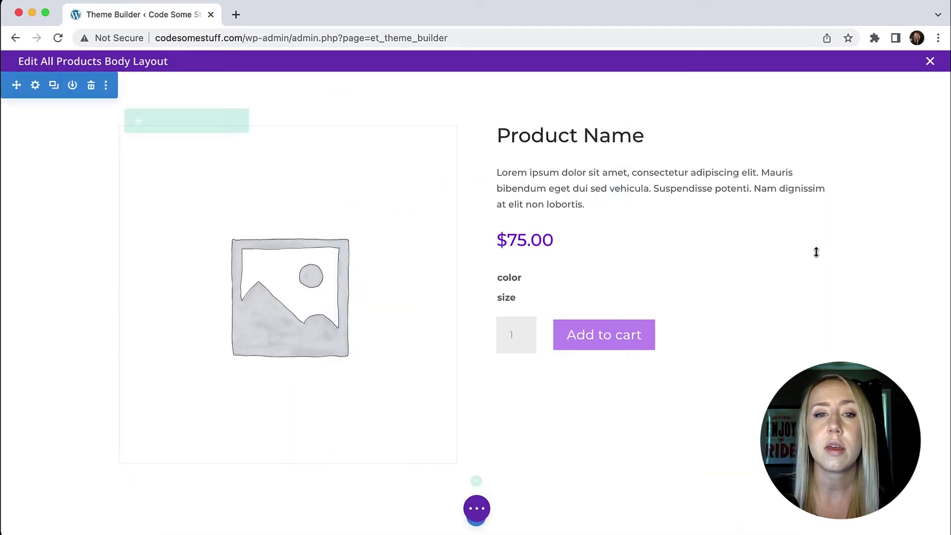
# Save & Exit the layout builder and load the tee's product page in a new tab.
pyautogui.click(930, 61)
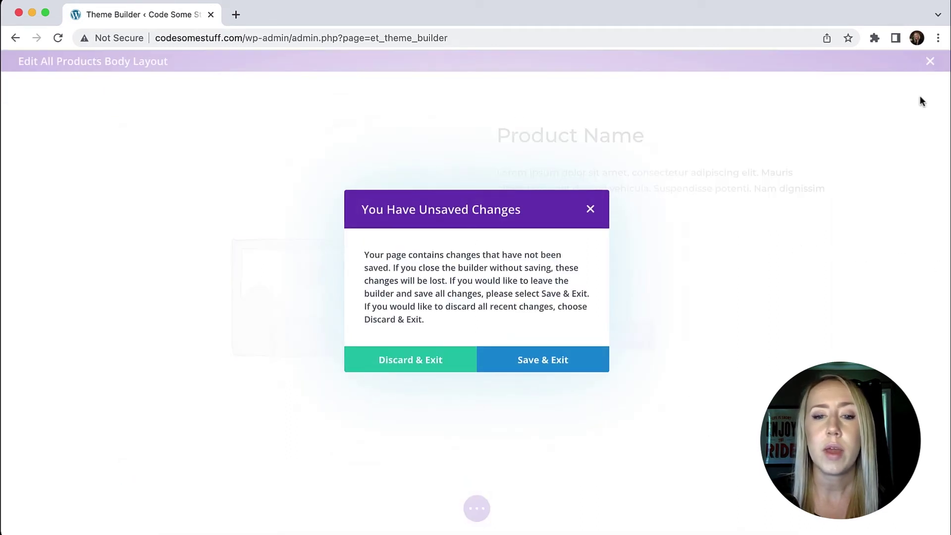
pyautogui.click(567, 361)
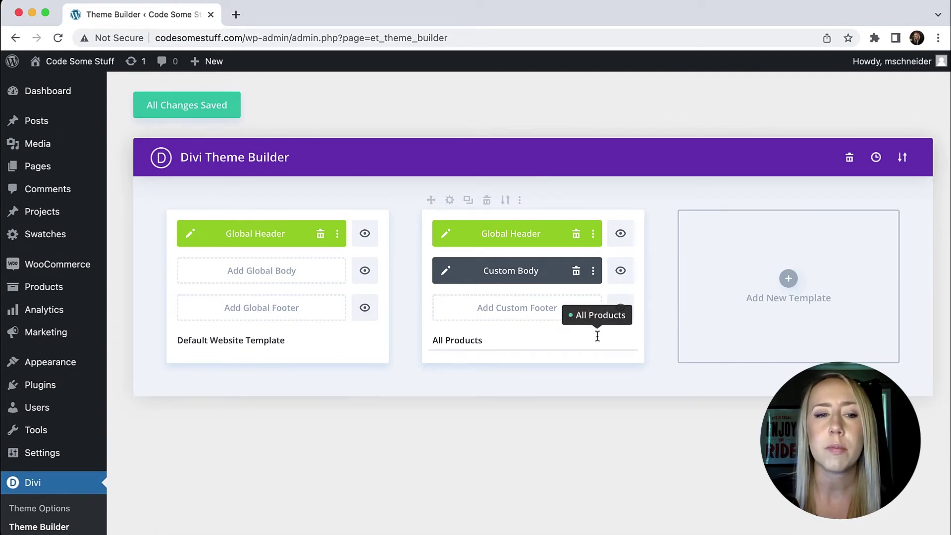
pyautogui.click(236, 15)
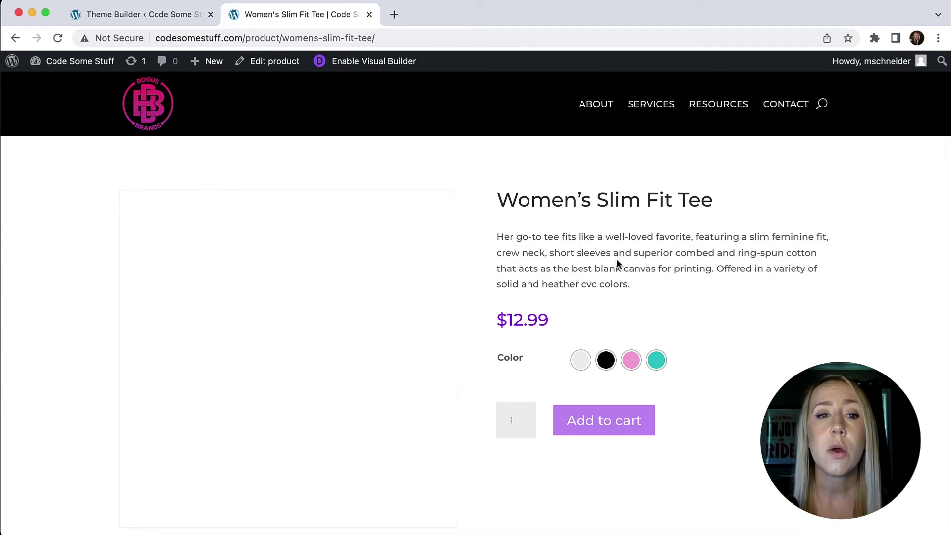
# Add ash_model.jpg to the Women's Slim Fit Tee's product gallery.
pyautogui.click(278, 66)
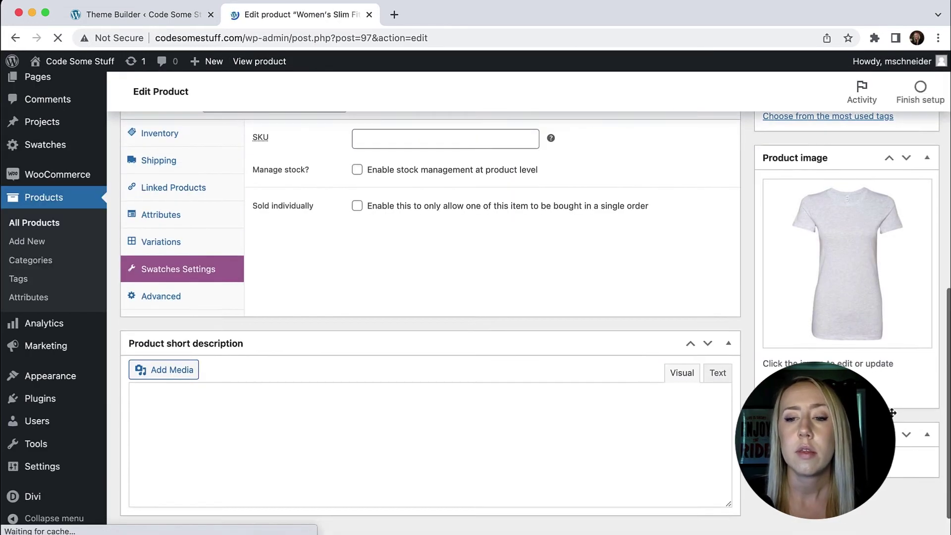
pyautogui.click(824, 460)
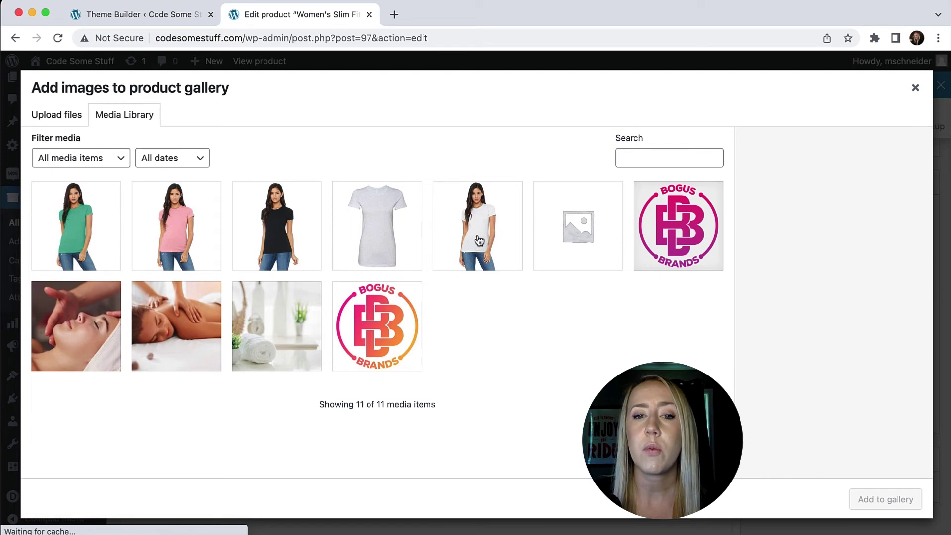
pyautogui.click(480, 239)
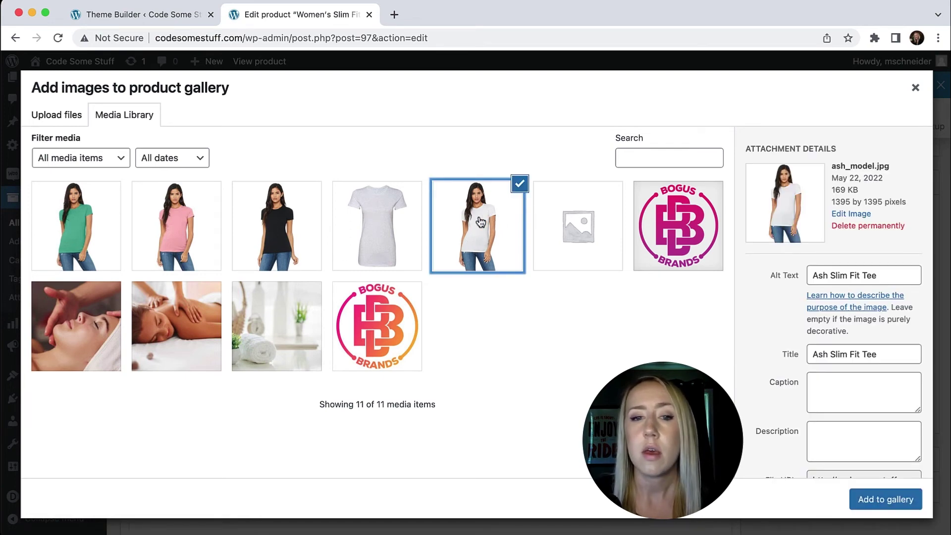
pyautogui.click(887, 500)
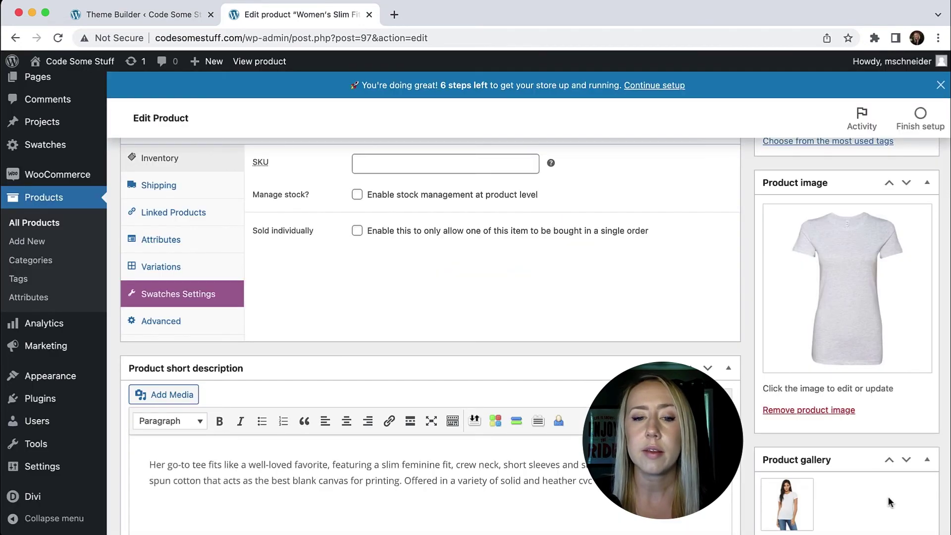
# Update the product and follow its permalink to the live page.
pyautogui.scroll(-4, 872, 470)
pyautogui.scroll(10, 866, 460)
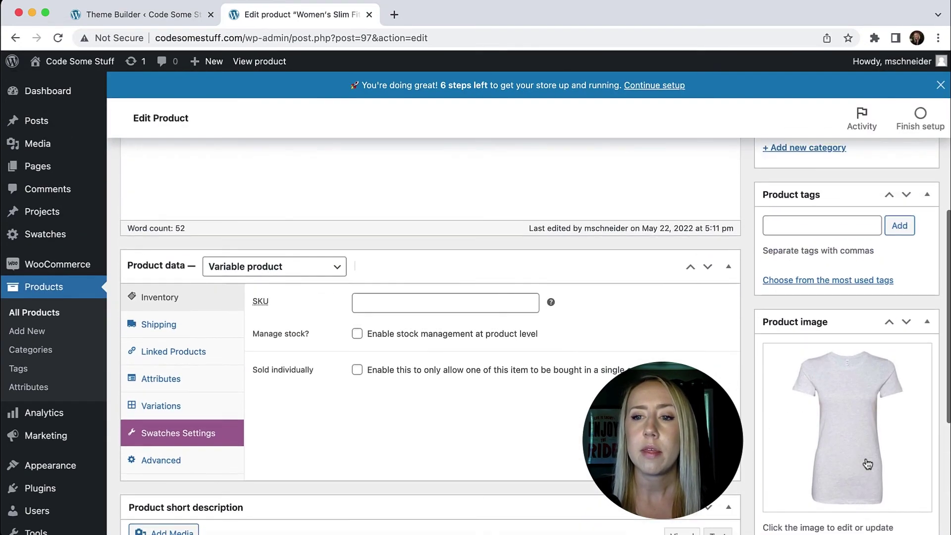
pyautogui.click(906, 245)
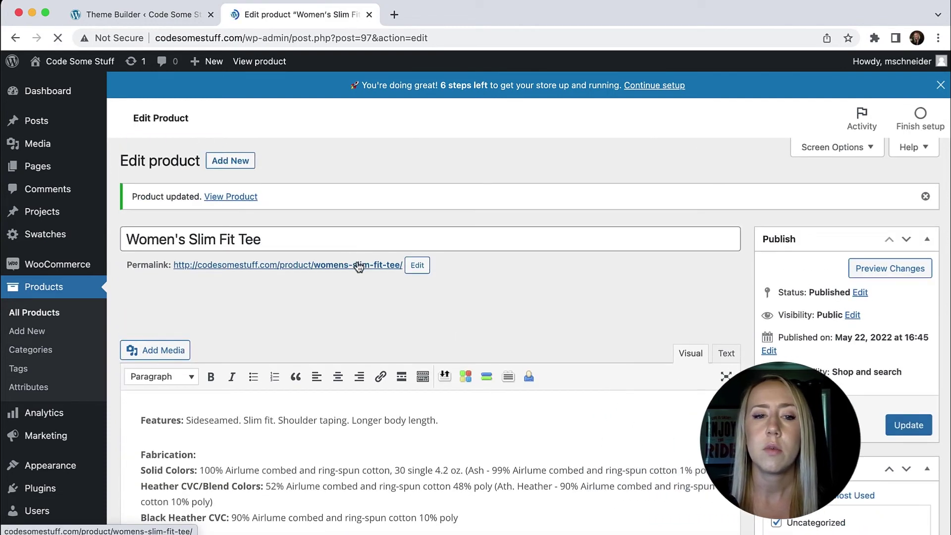
pyautogui.click(356, 265)
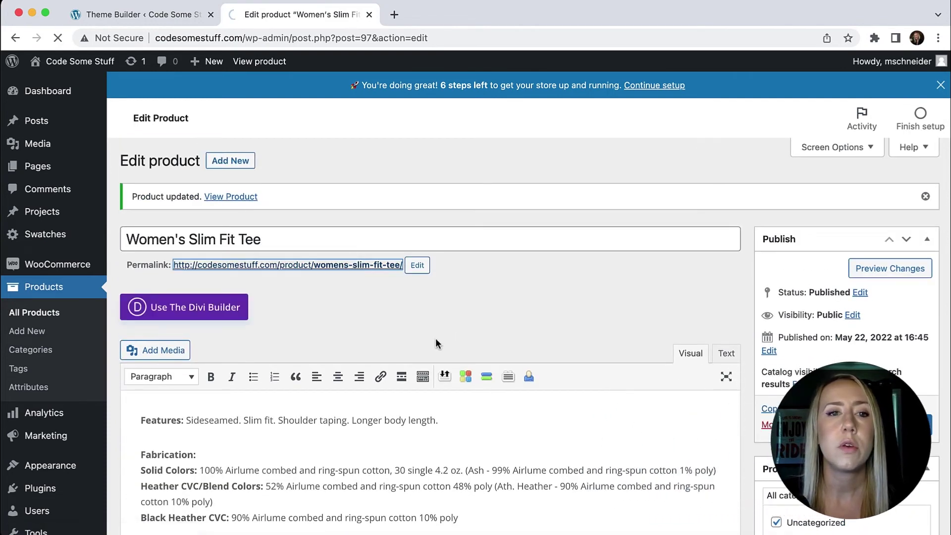
# Review the live tee page's Ash photo and $12.99 price, then return to editing the product.
pyautogui.scroll(-2, 872, 277)
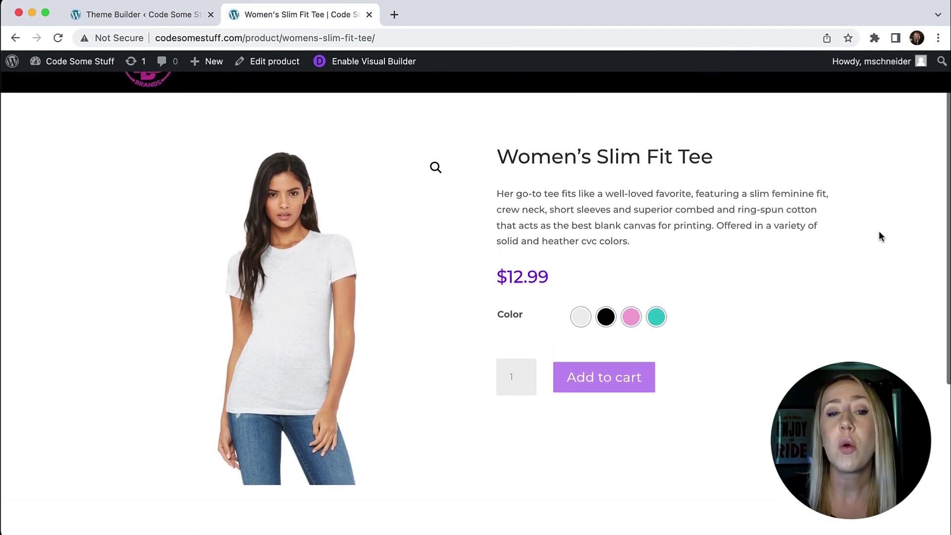
pyautogui.scroll(1, 878, 230)
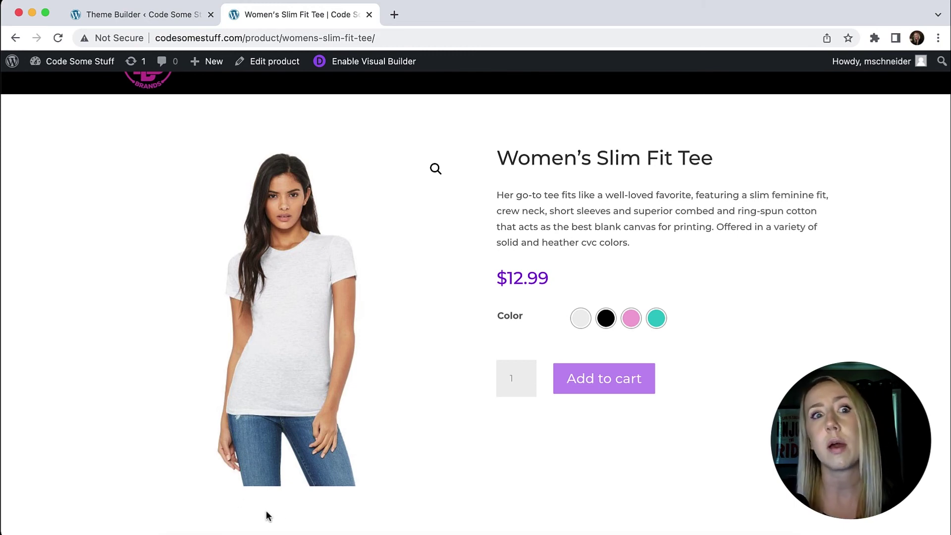
pyautogui.click(263, 68)
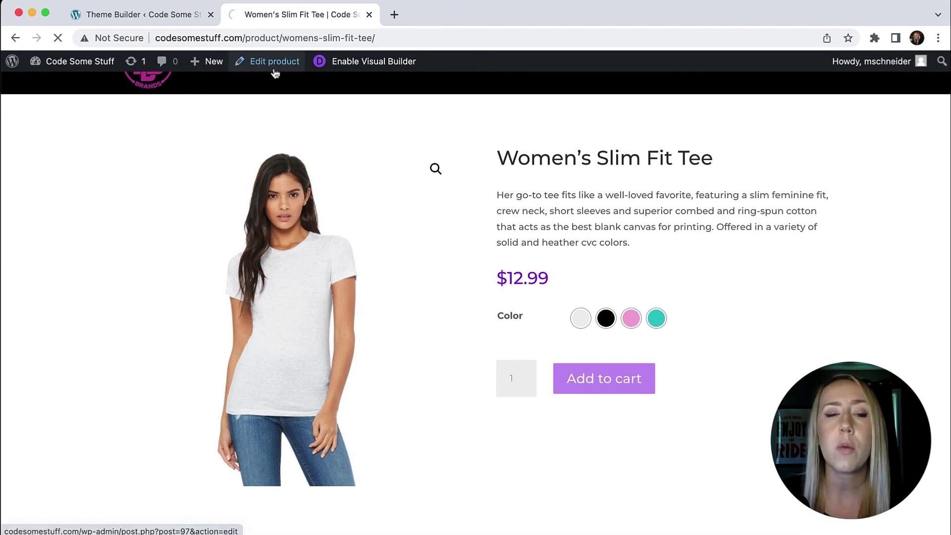
# Add pink_model.jpg to the tee's product gallery and update the product.
pyautogui.scroll(-15, 827, 333)
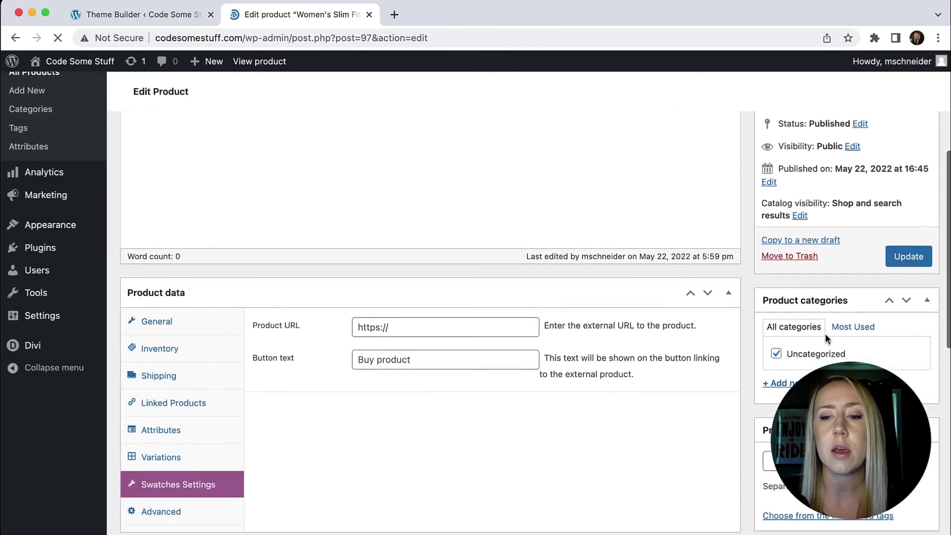
pyautogui.click(767, 463)
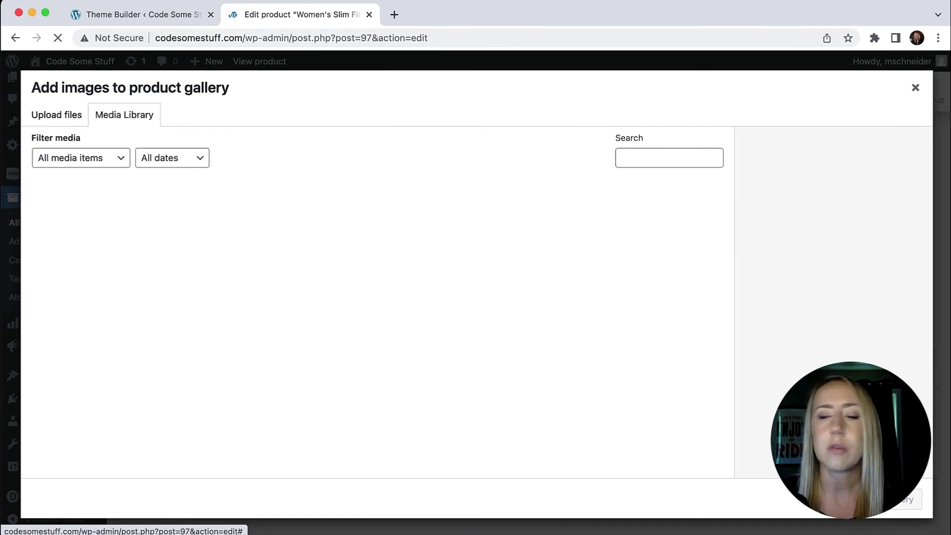
pyautogui.click(143, 223)
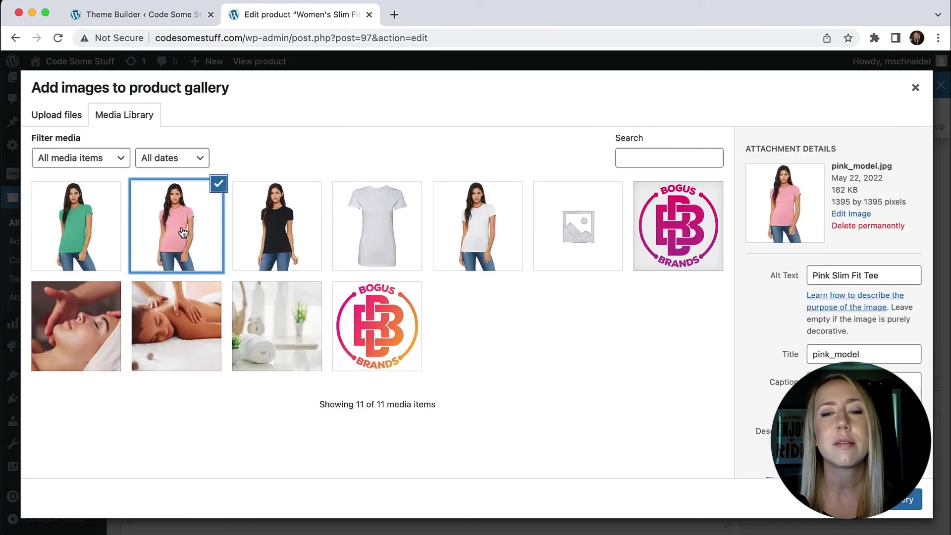
pyautogui.click(906, 499)
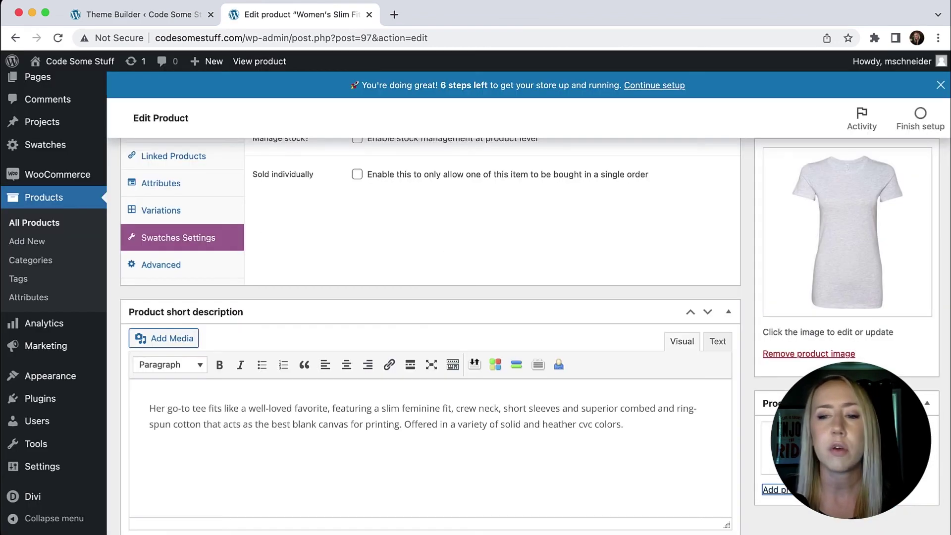
pyautogui.scroll(15, 920, 337)
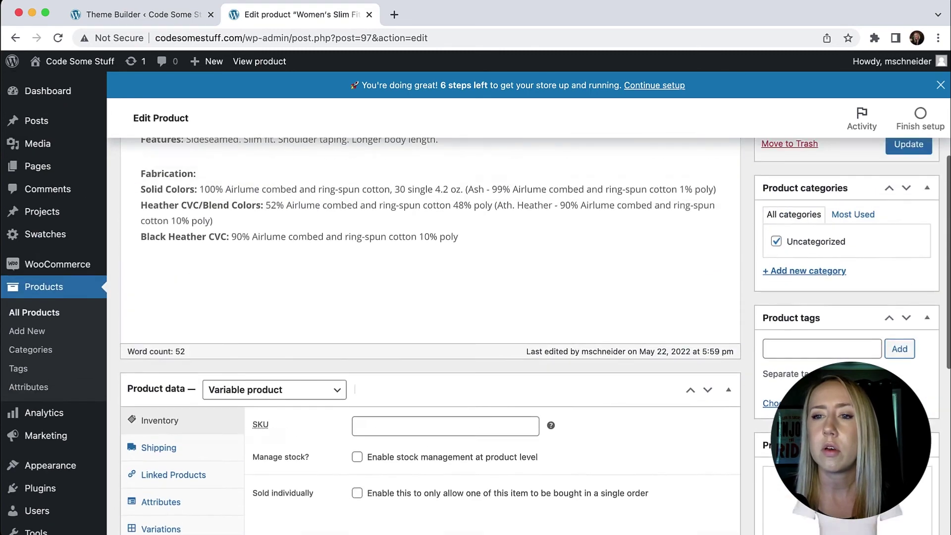
pyautogui.click(919, 339)
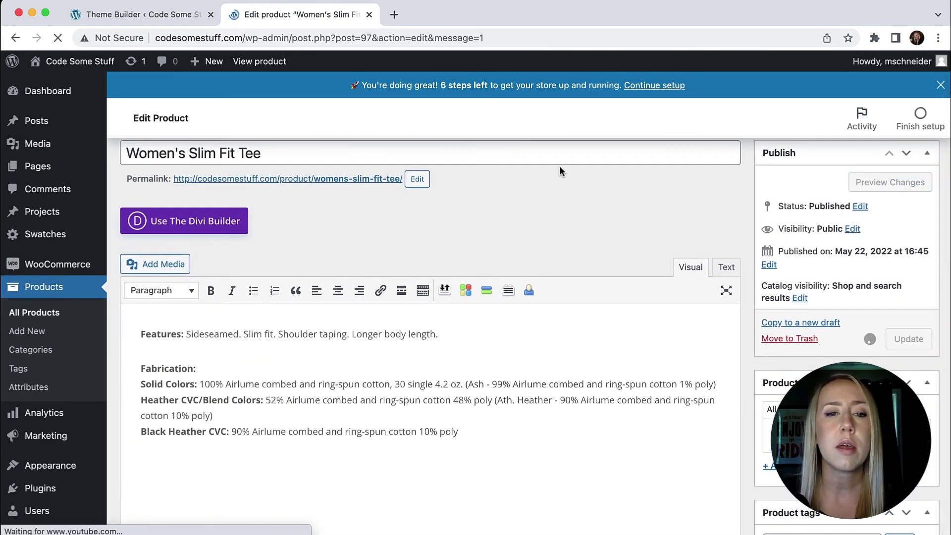
# On the live tee page, try the Teal, Pink, Black and Ash swatches and the pink gallery thumbnail.
pyautogui.click(335, 239)
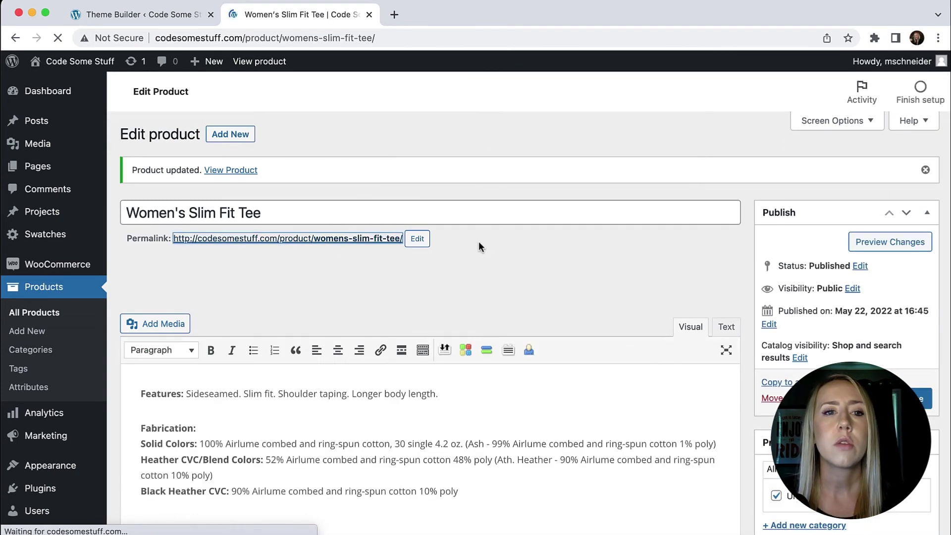
pyautogui.scroll(-1, 705, 200)
pyautogui.scroll(-2, 706, 200)
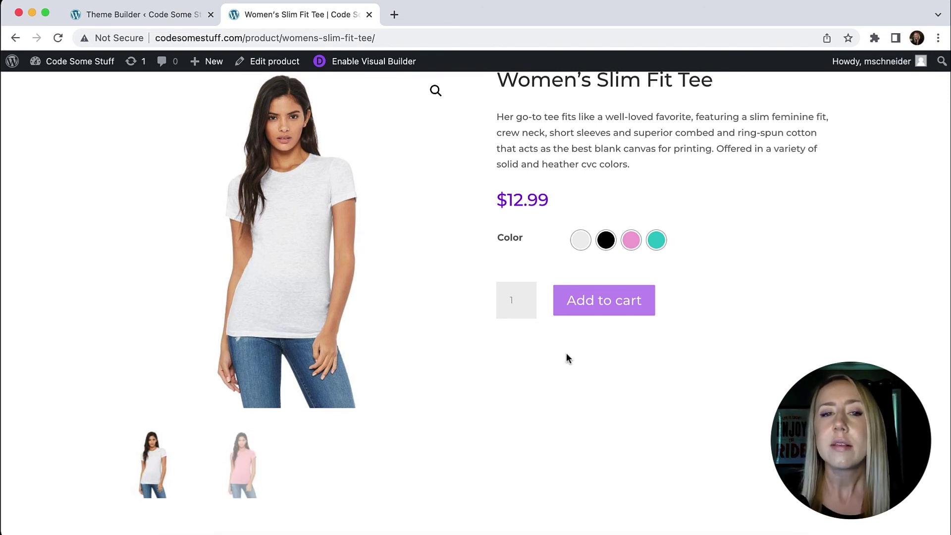
pyautogui.click(659, 244)
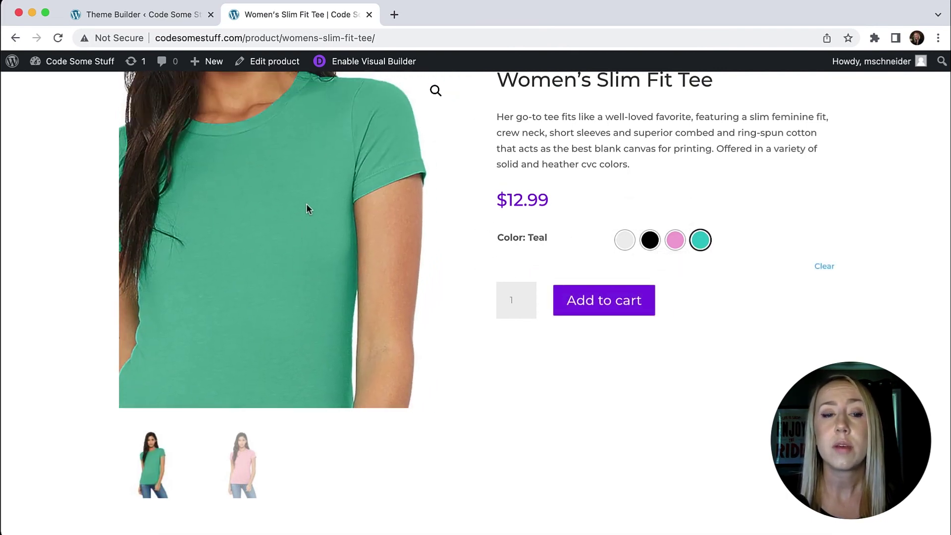
pyautogui.click(674, 241)
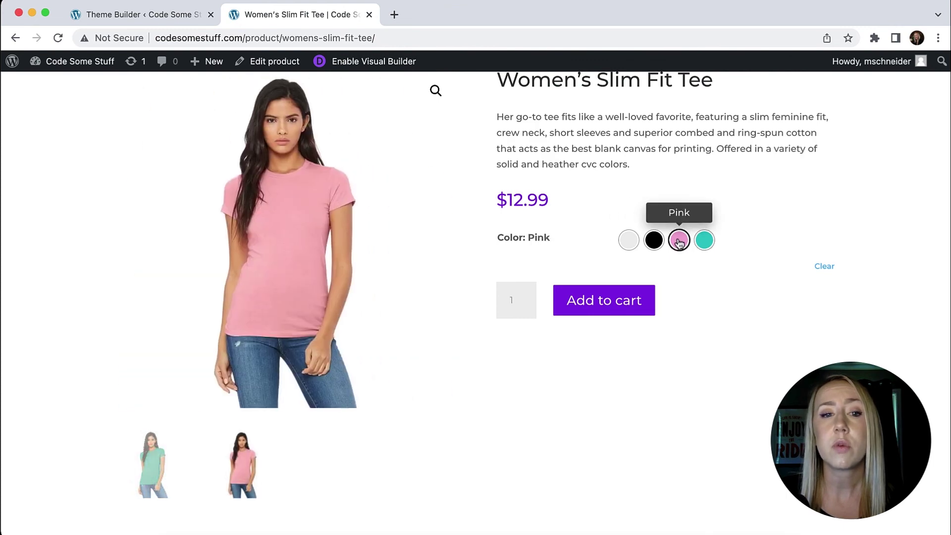
pyautogui.click(654, 242)
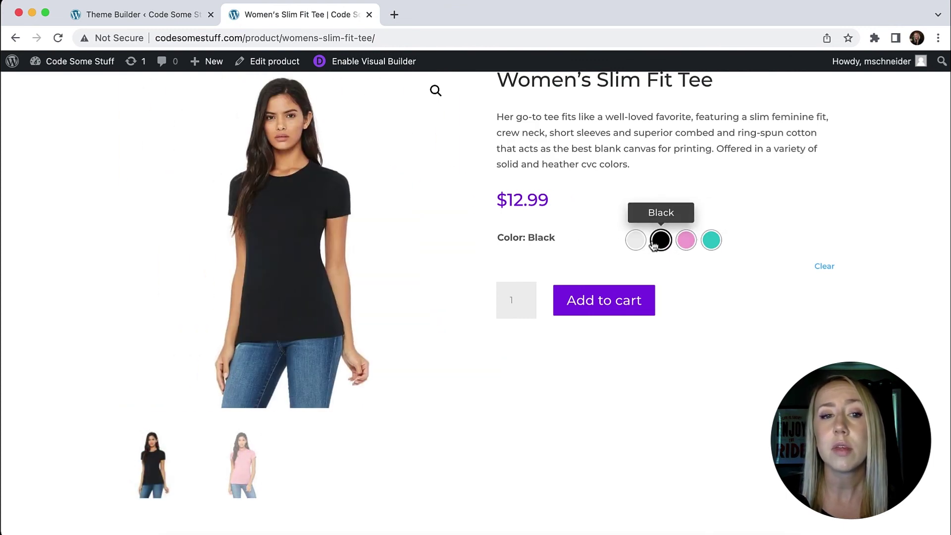
pyautogui.click(636, 240)
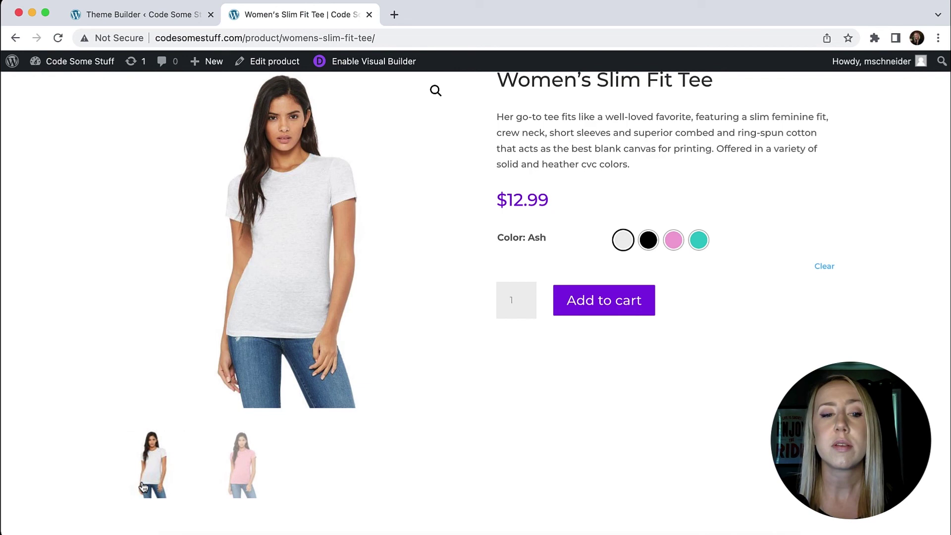
pyautogui.click(249, 471)
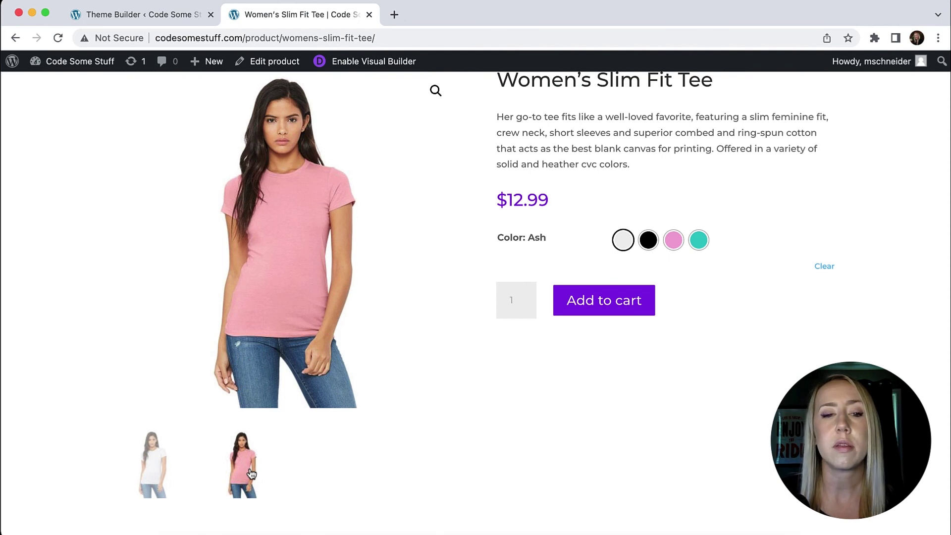
pyautogui.click(270, 61)
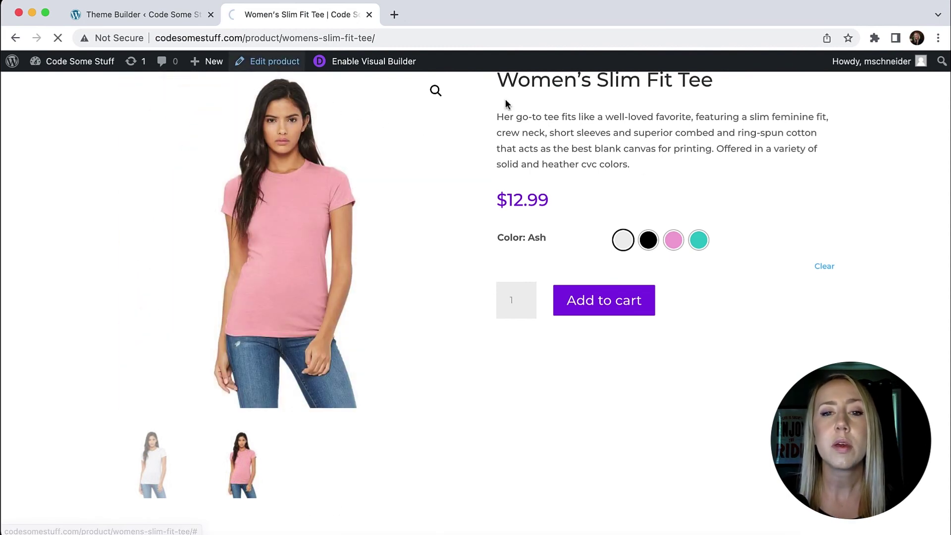
# Update the tee with only the ash photo in its gallery and view the live page.
pyautogui.scroll(-15, 942, 314)
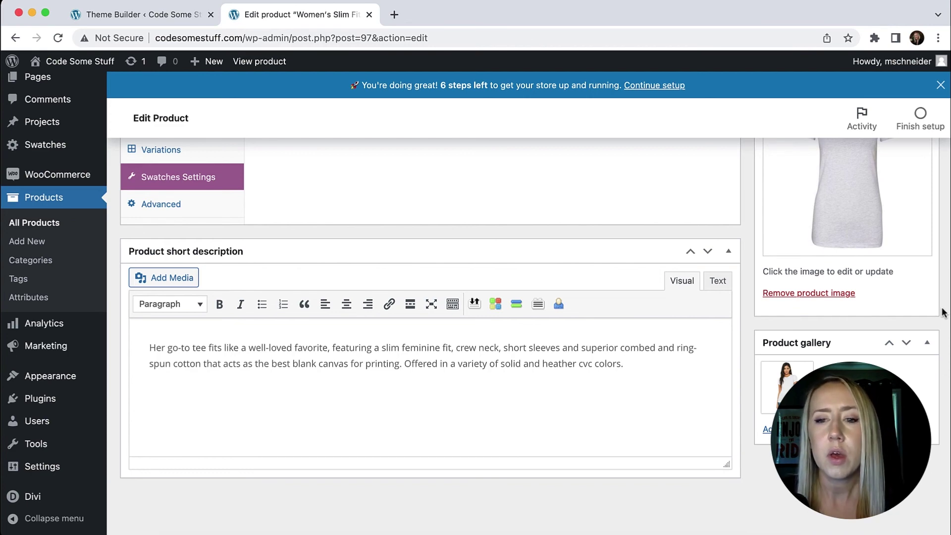
pyautogui.scroll(2, 942, 309)
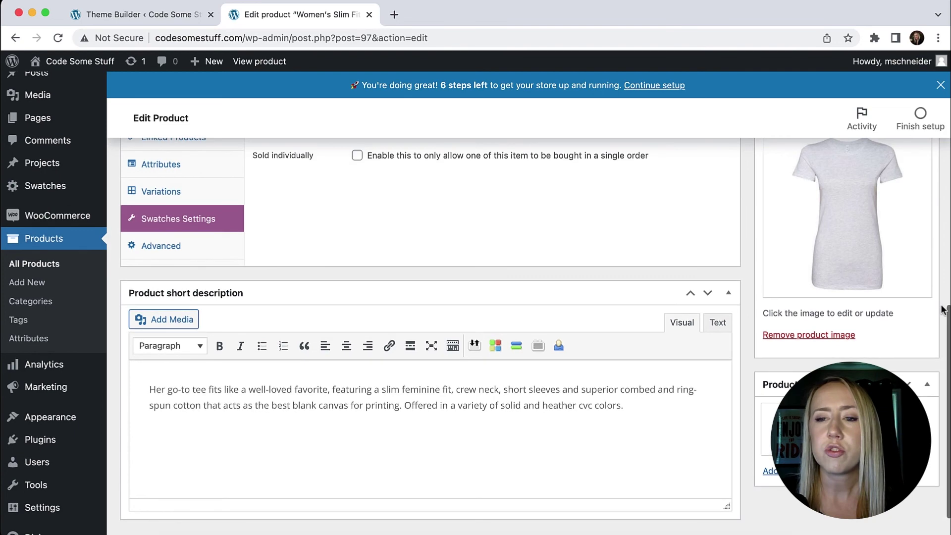
pyautogui.scroll(5, 891, 366)
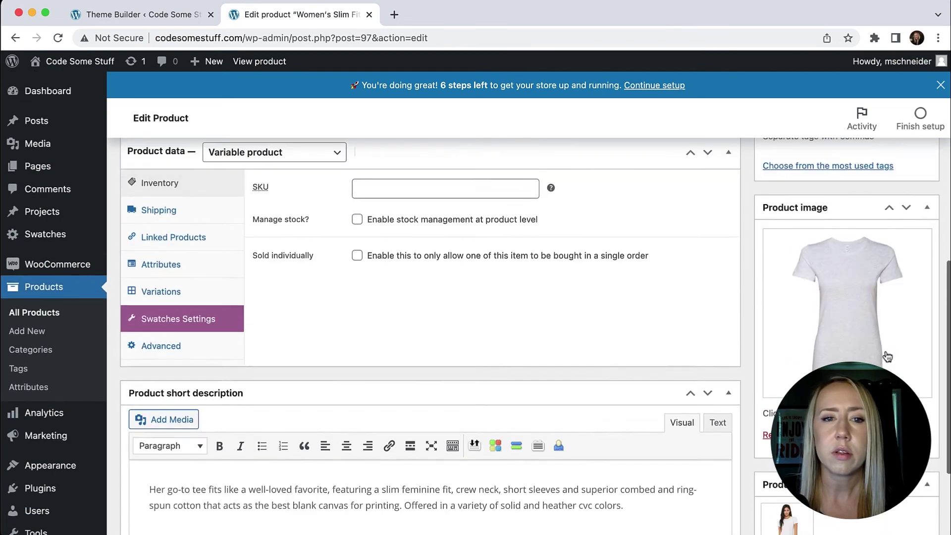
pyautogui.scroll(15, 887, 351)
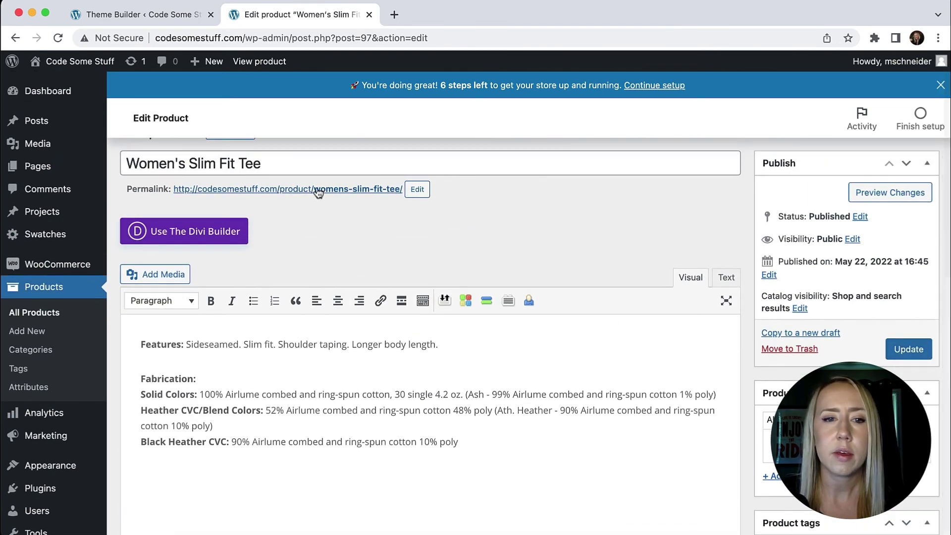
pyautogui.click(908, 350)
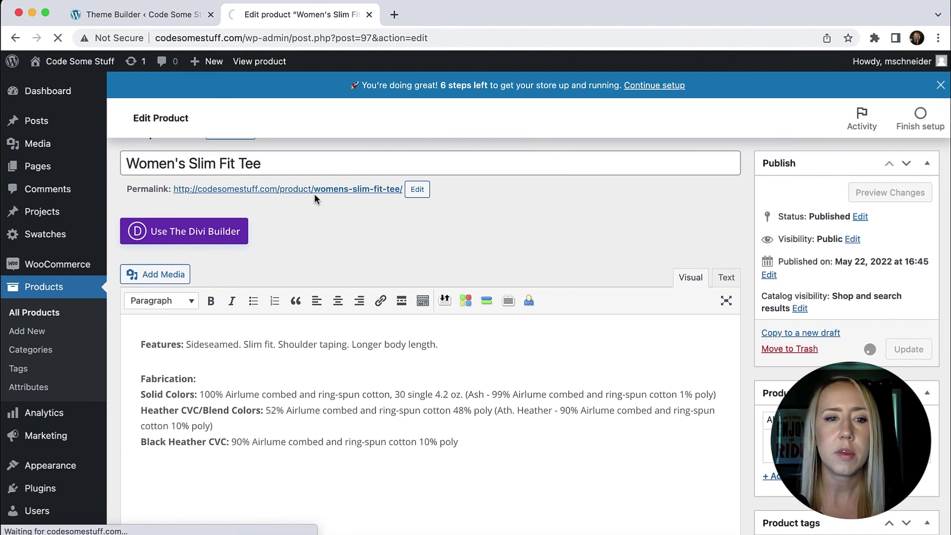
pyautogui.click(377, 238)
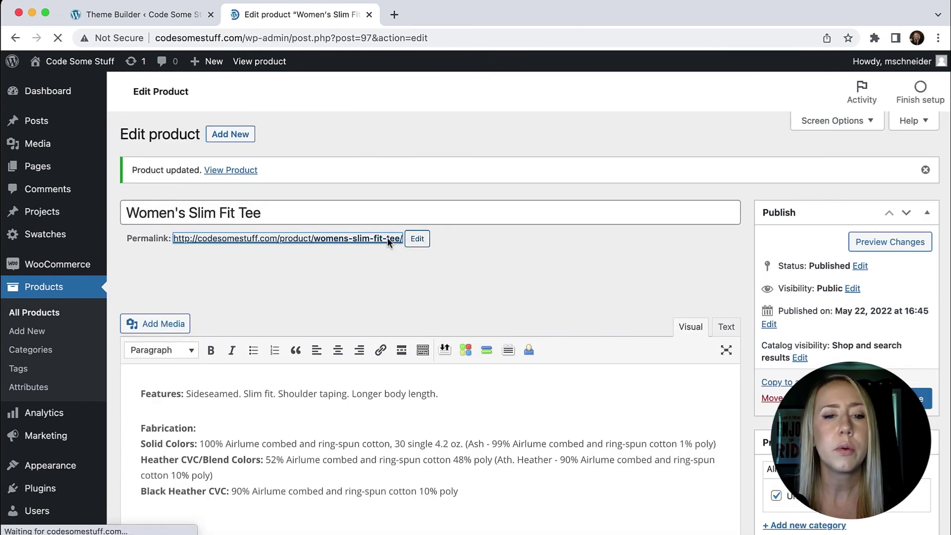
pyautogui.scroll(-4, 821, 254)
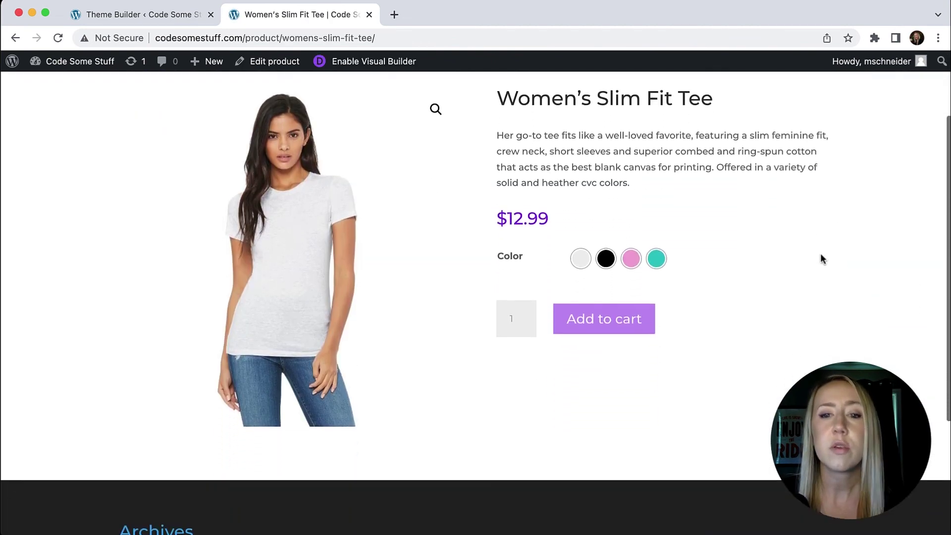
pyautogui.scroll(3, 820, 254)
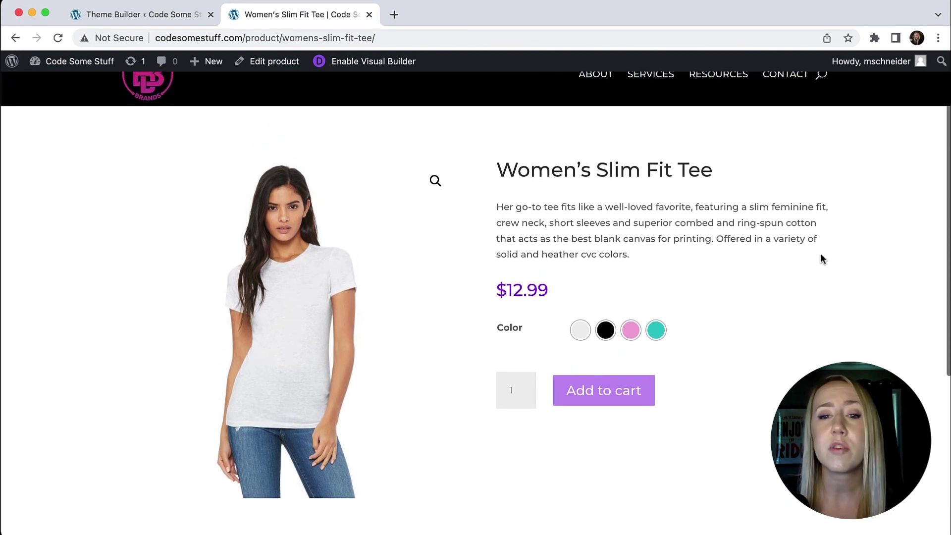